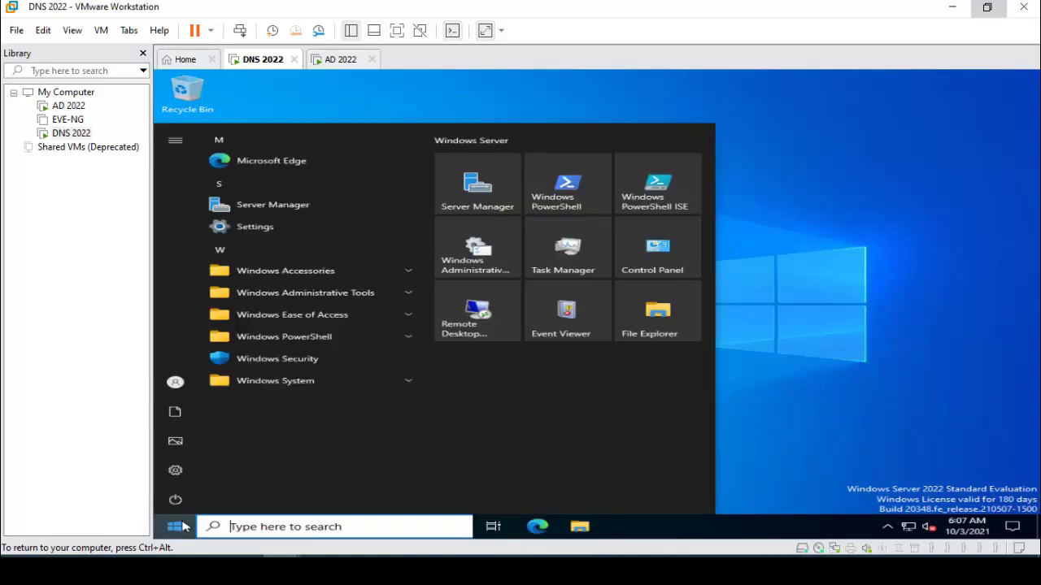
Open Server Manager, permanently suppress the Windows Admin Center message, and close the program
click(475, 200)
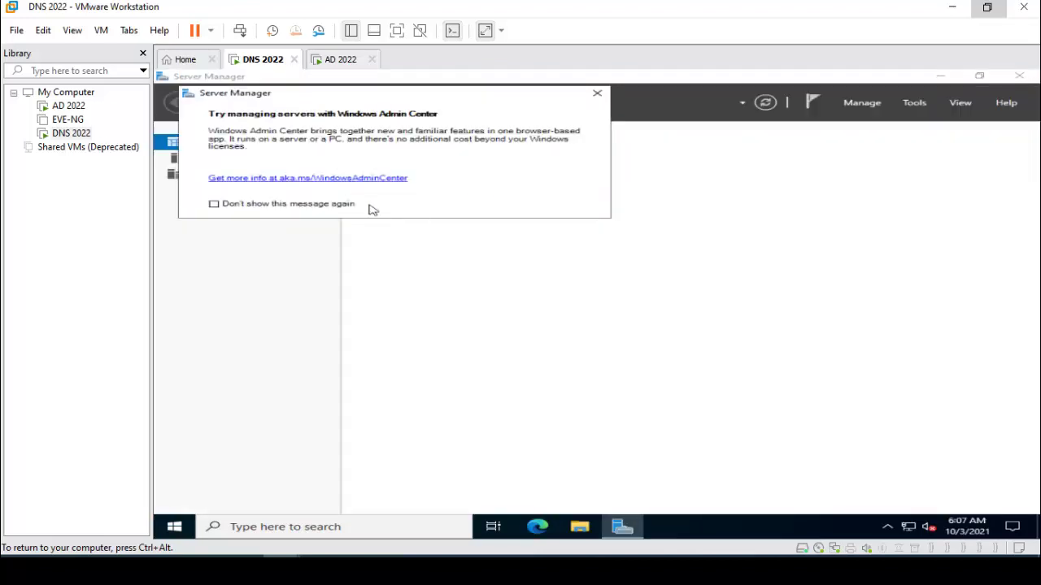
click(345, 208)
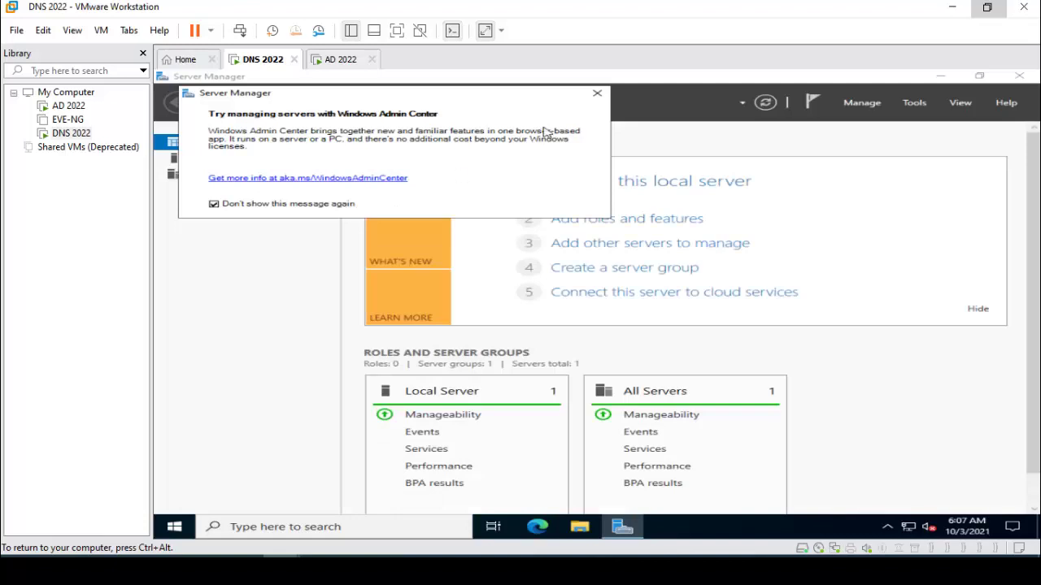
click(597, 94)
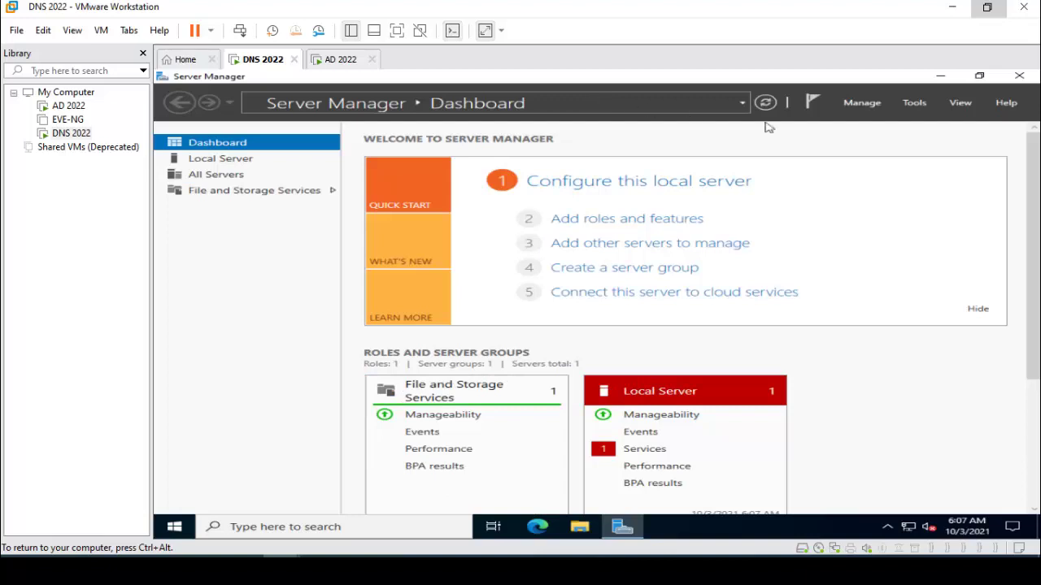
click(1012, 81)
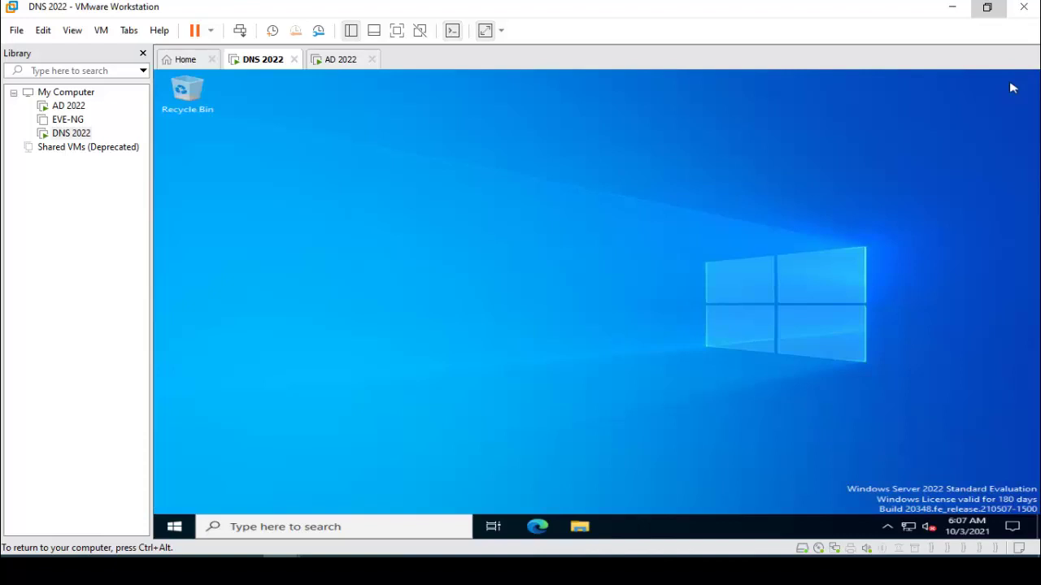
Reopen Server Manager, dismiss the device notification, and show the Local Server properties
click(172, 527)
click(501, 193)
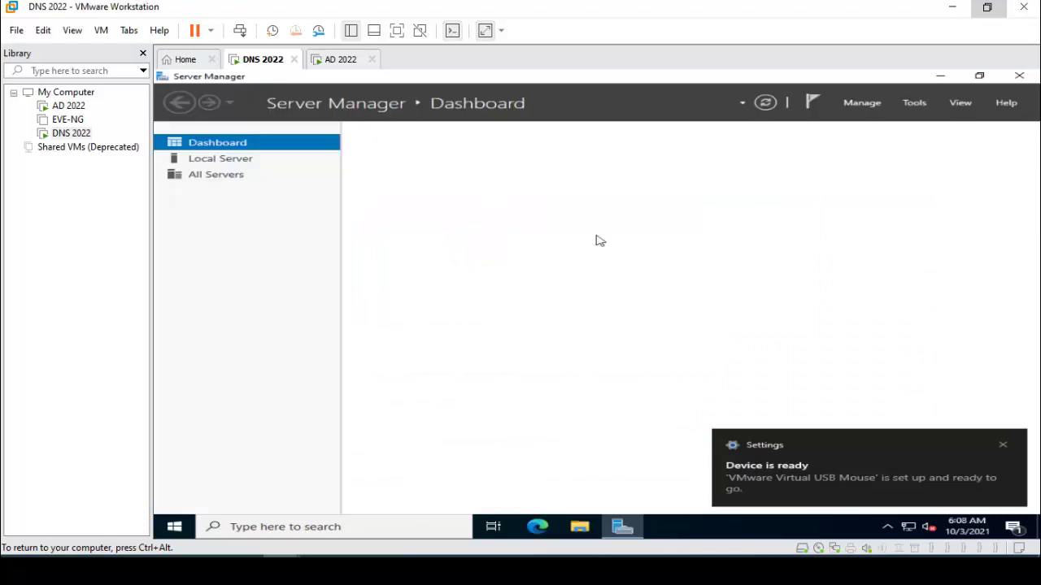
click(1002, 445)
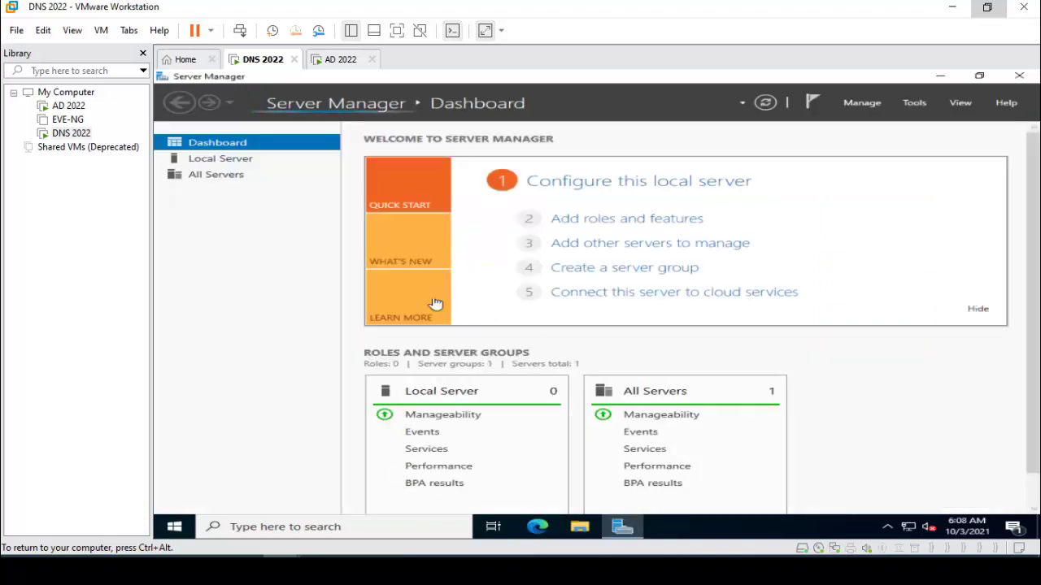
click(231, 161)
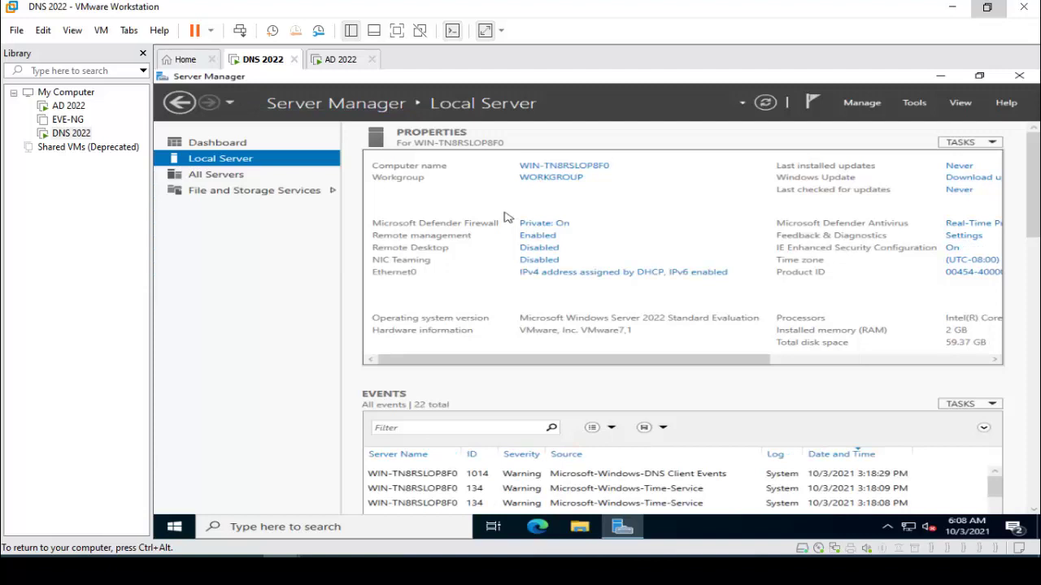
Open the Network Connections window by running ncpa.cpl
key(super+r)
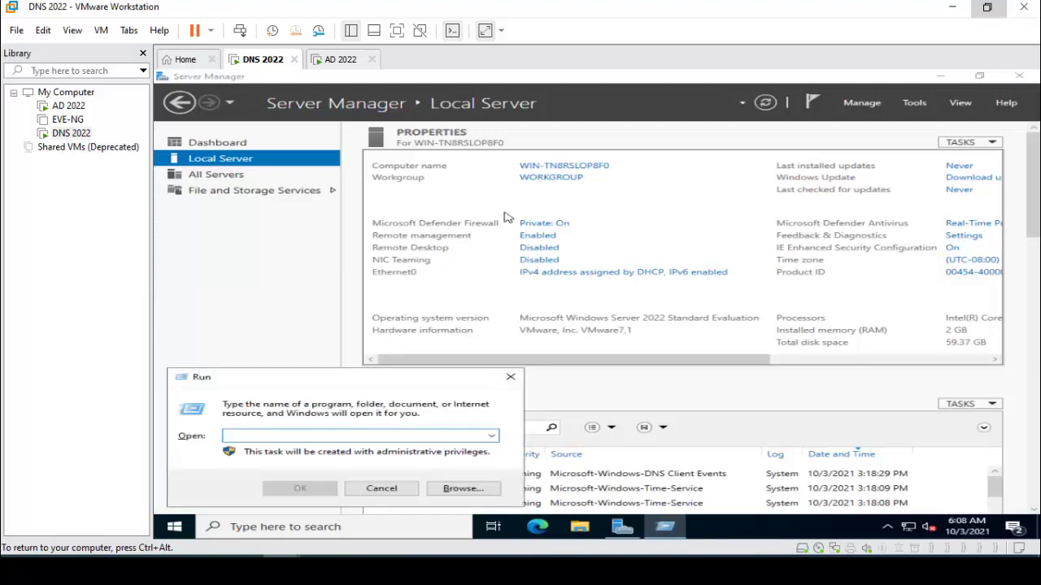
text(s)
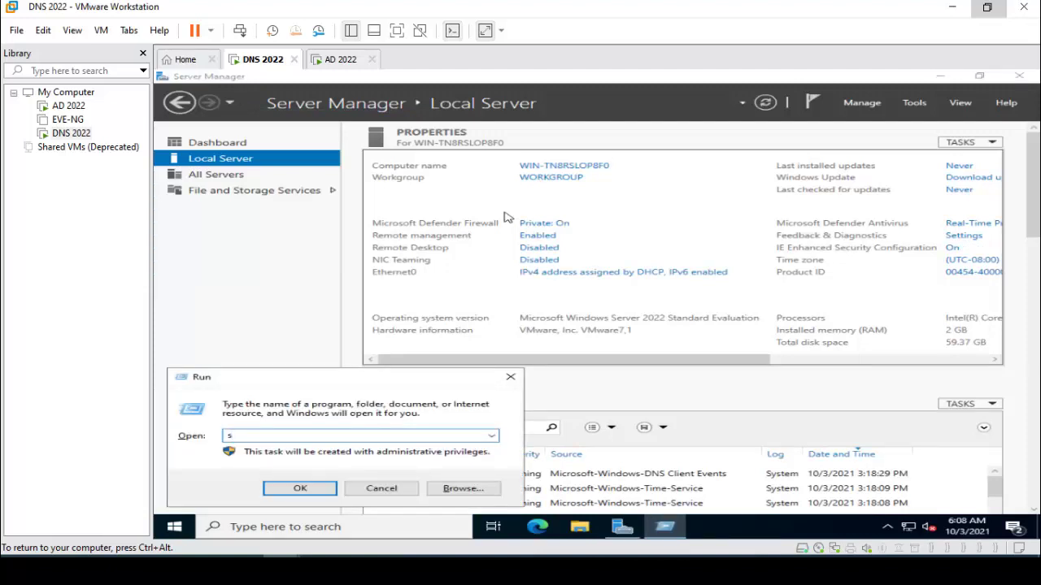
key(BackSpace)
text(ncpa.cpl)
key(Return)
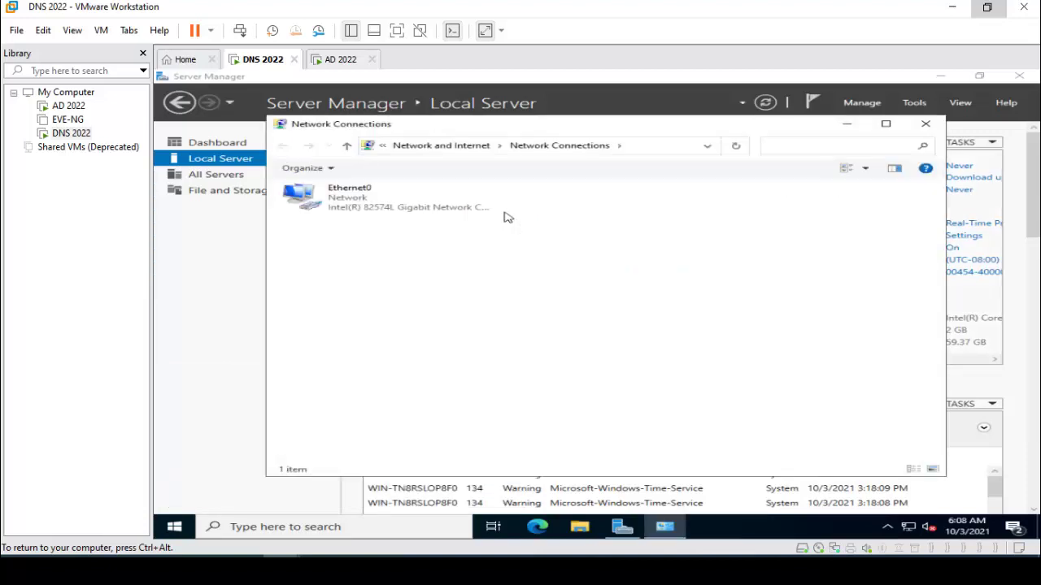
In Ethernet0's IPv4 properties, assign the static IP address 192.168.184.101 with subnet mask 255.255.255.0
click(346, 210)
right_click(346, 209)
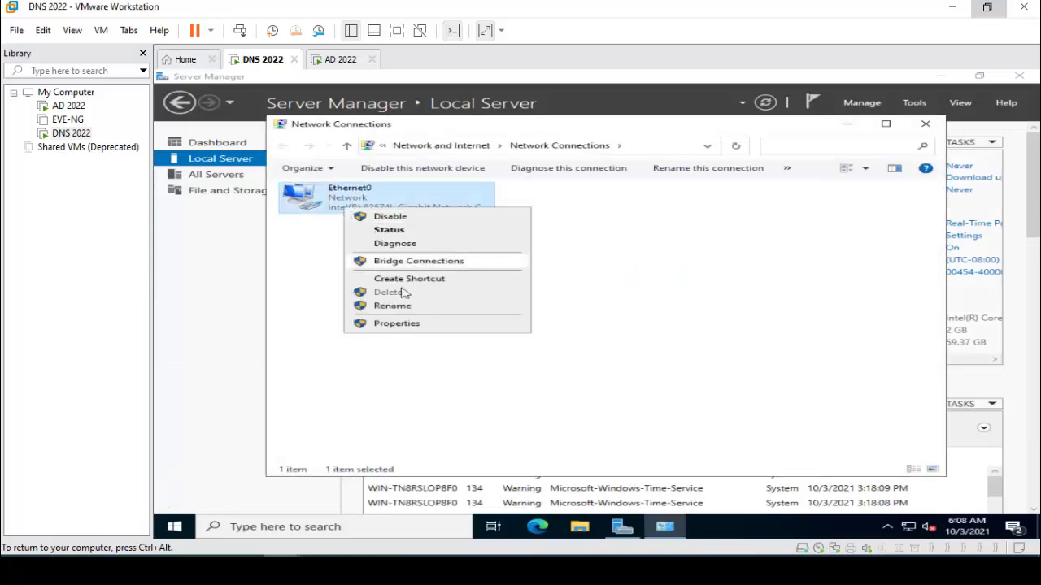
click(408, 329)
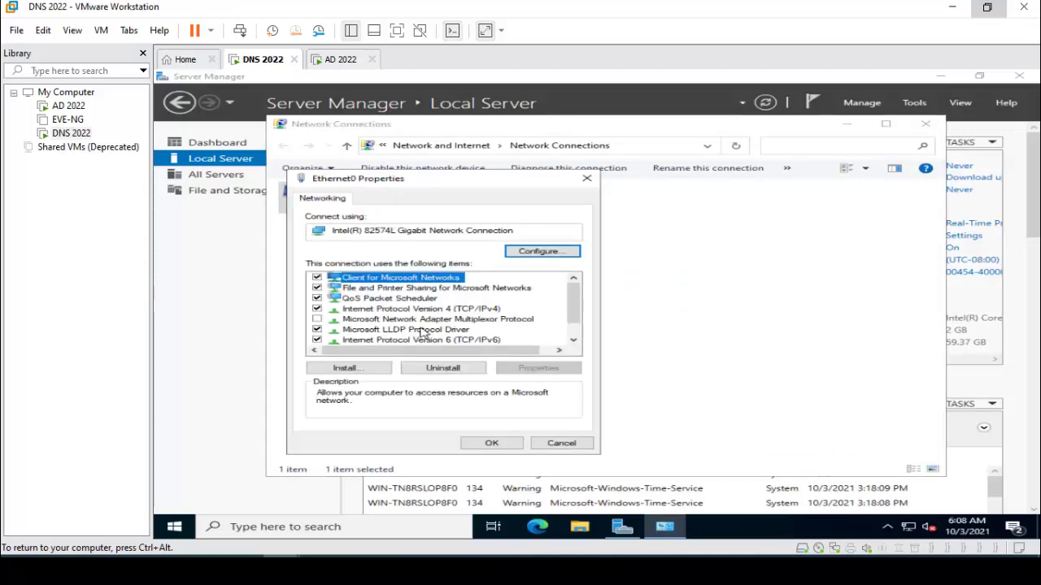
double_click(460, 314)
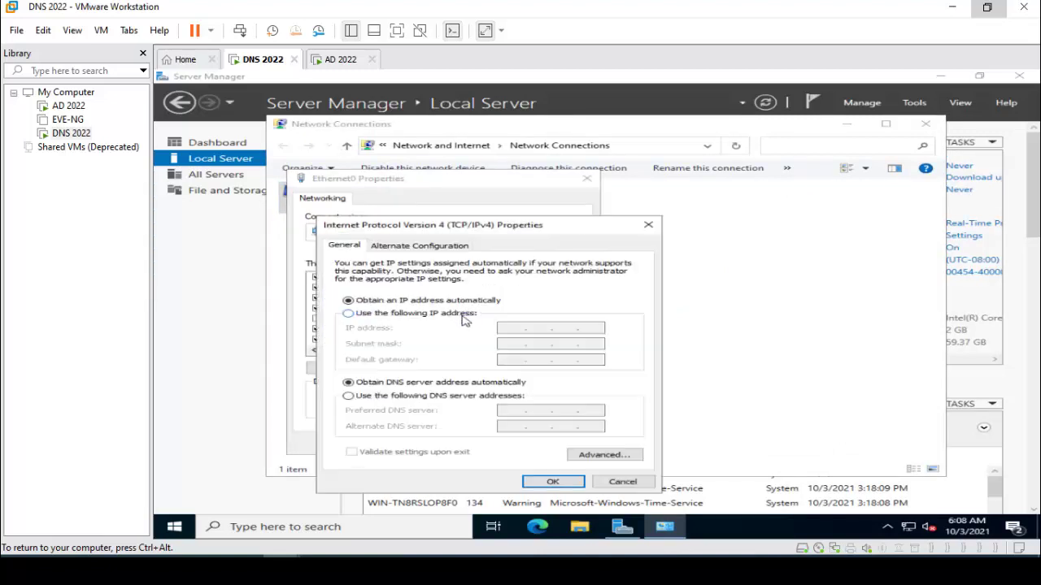
click(462, 316)
click(512, 327)
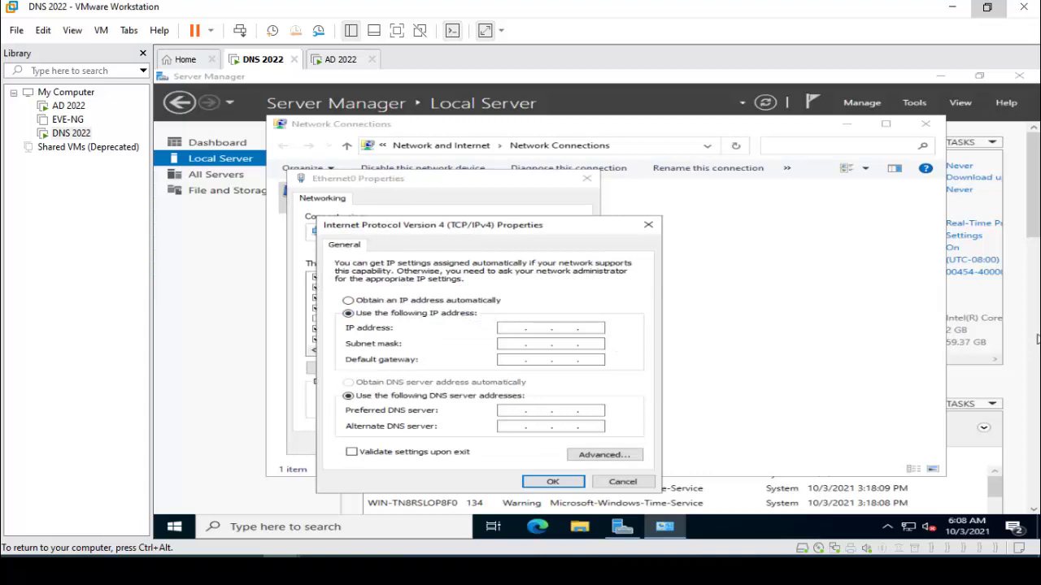
text(192 . 168 . 184 . 101)
key(Tab)
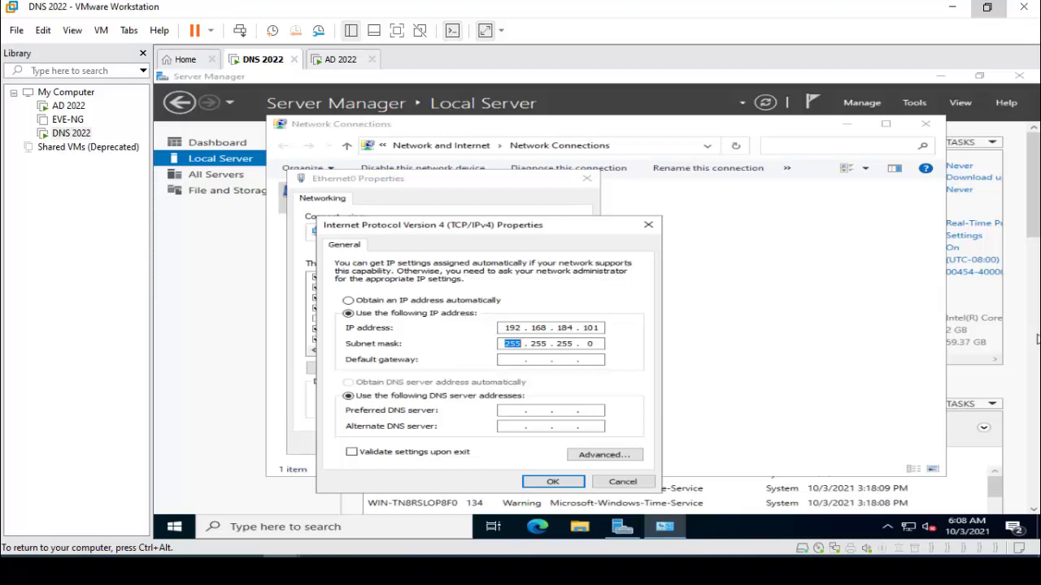
Set the default gateway to 192.168.184.1 and preferred DNS server to 192.168.184.100, apply the settings, and allow network discovery
key(Tab)
text(192 . 168 . 184 . 1)
key(Tab)
key(Tab)
text(192 . 168 . 18)
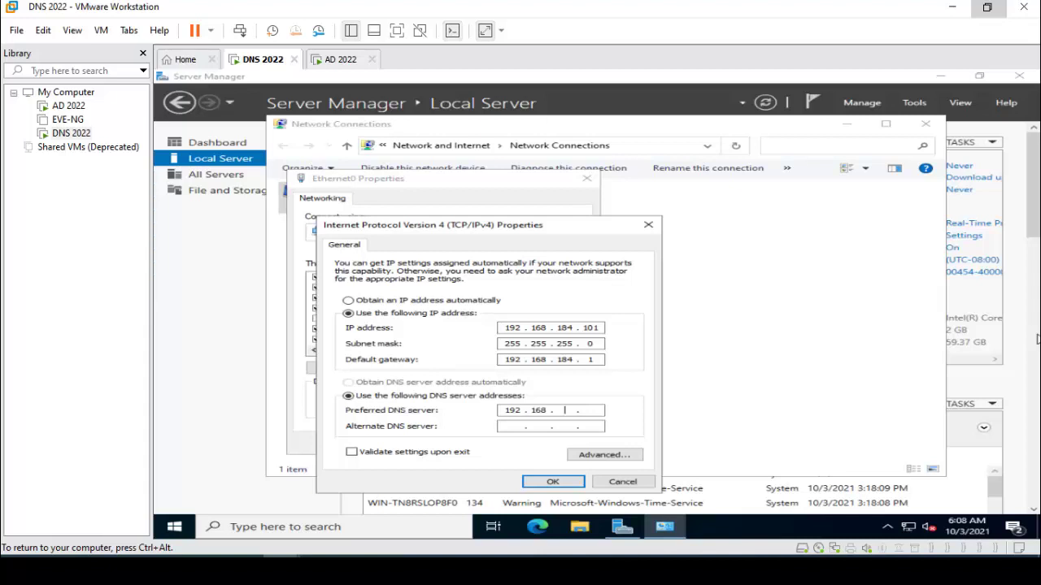
text(4 . 100)
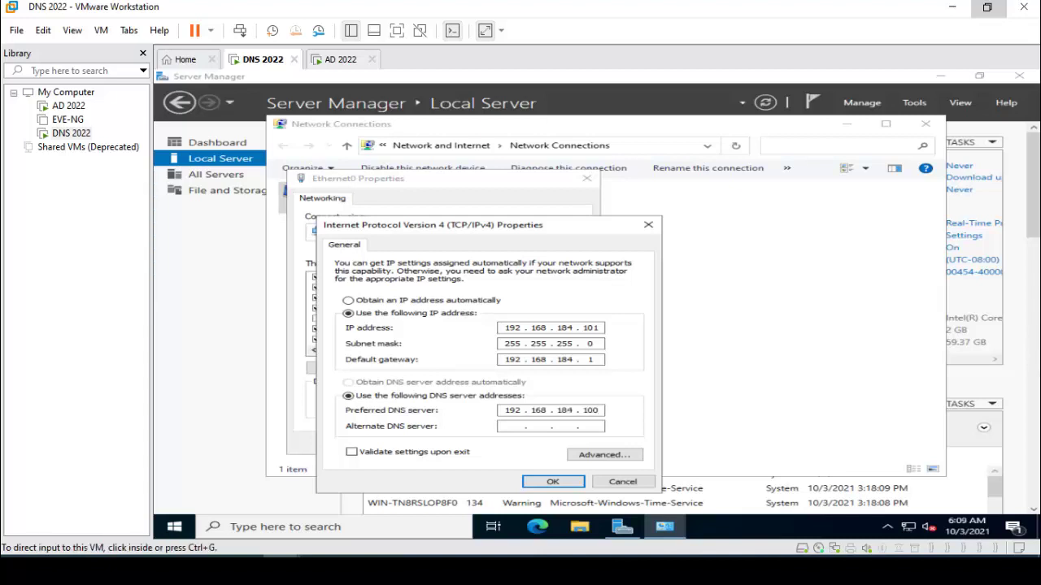
click(571, 485)
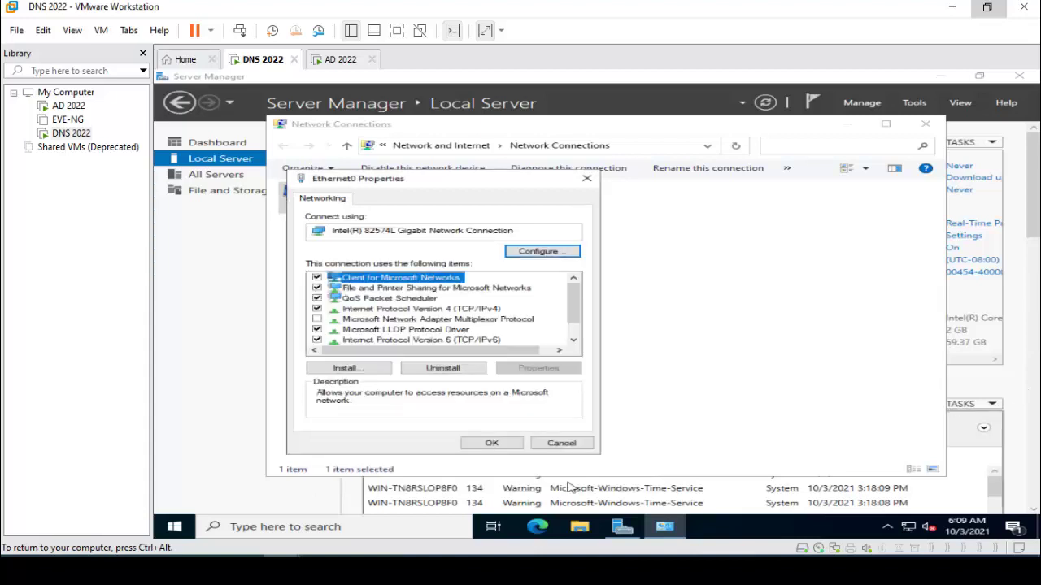
click(504, 446)
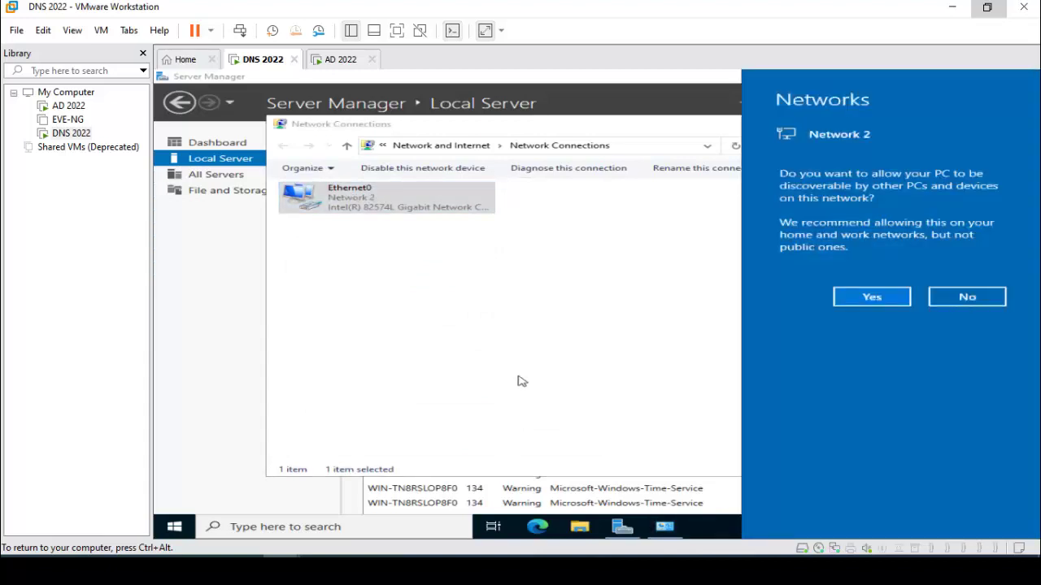
click(852, 306)
Ping the gateway 192.168.184.1 from a command prompt, stop the ping, and close the prompt and Network Connections
key(super+r)
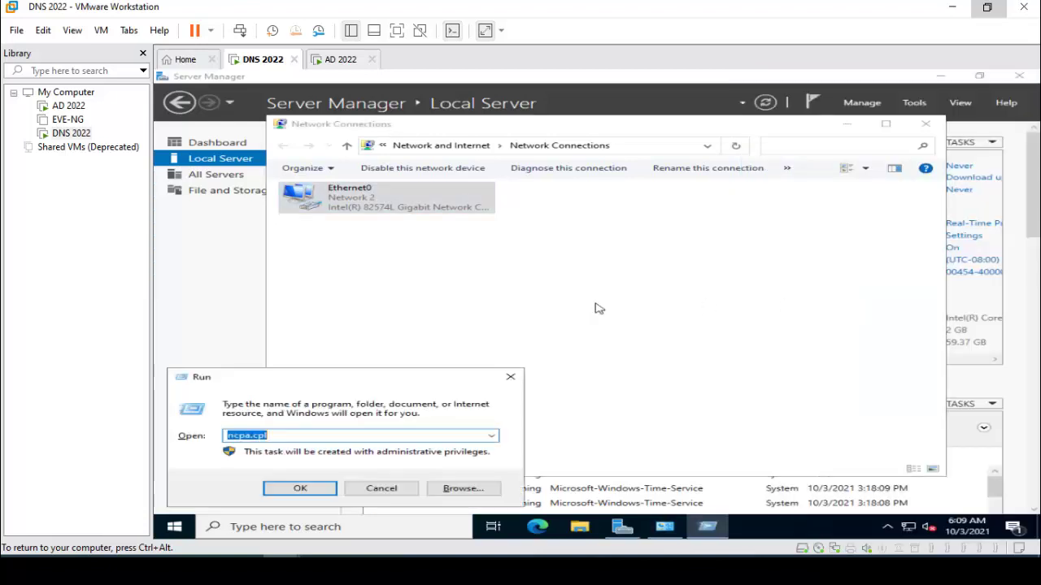
text(cmd)
key(Return)
text(p)
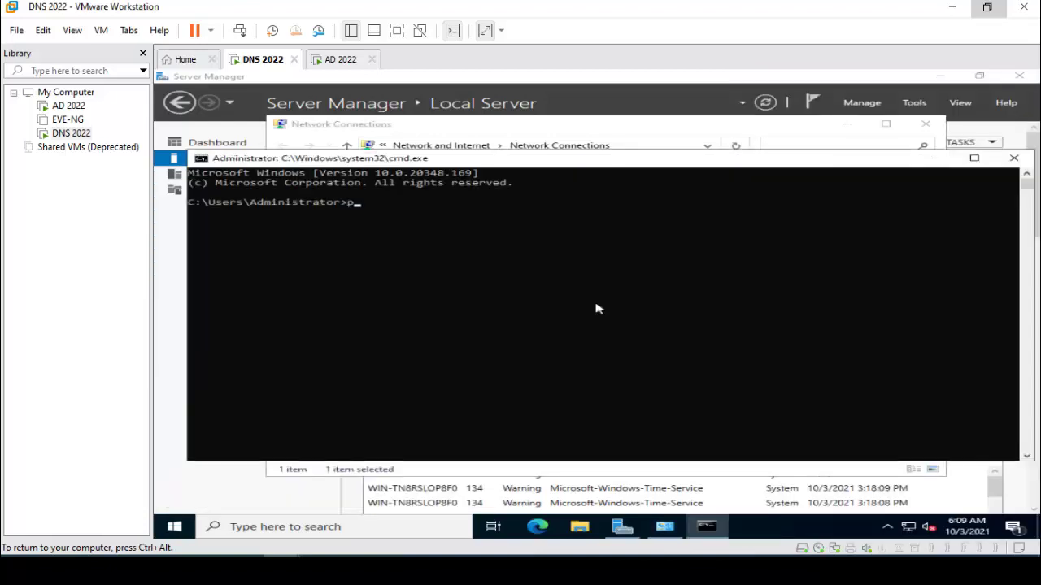
text(ing 192.168.184.1)
key(Return)
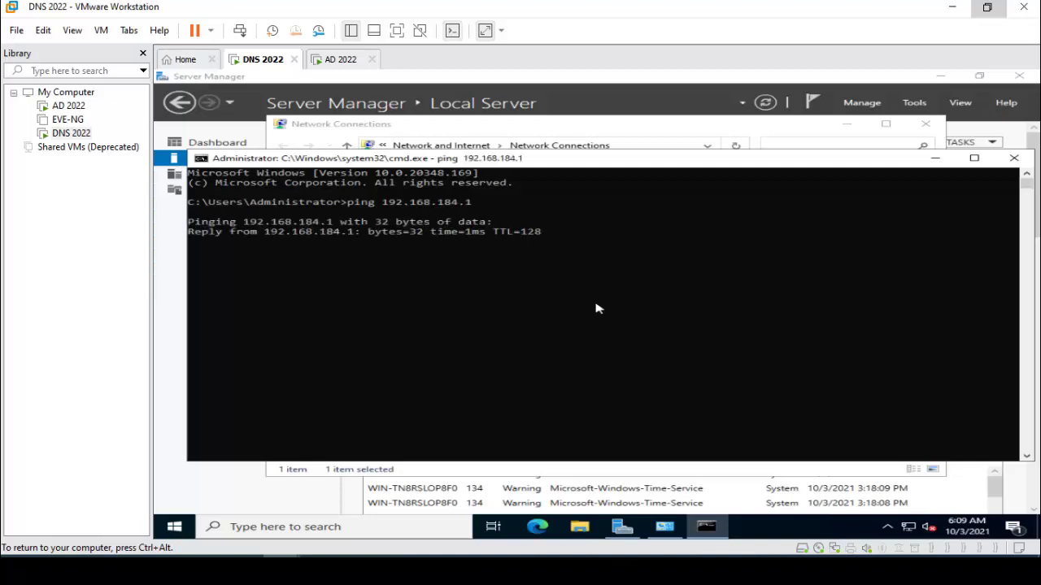
key(ctrl+c)
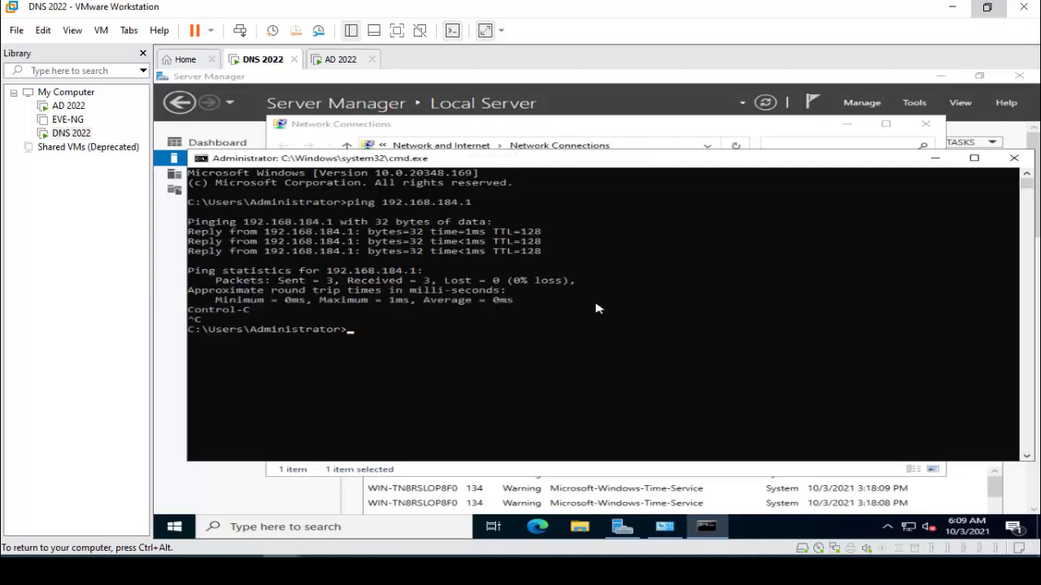
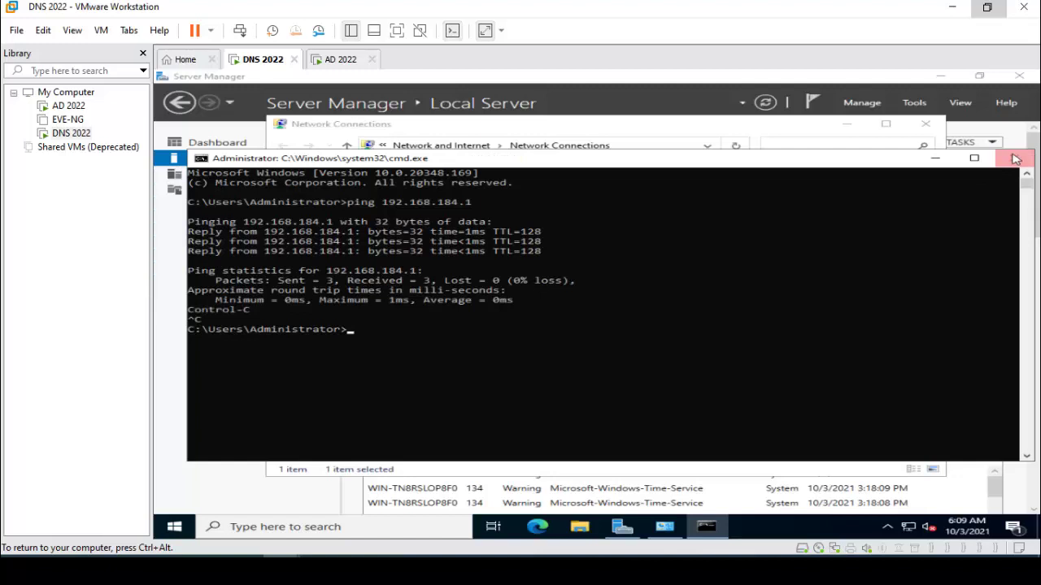
click(1014, 158)
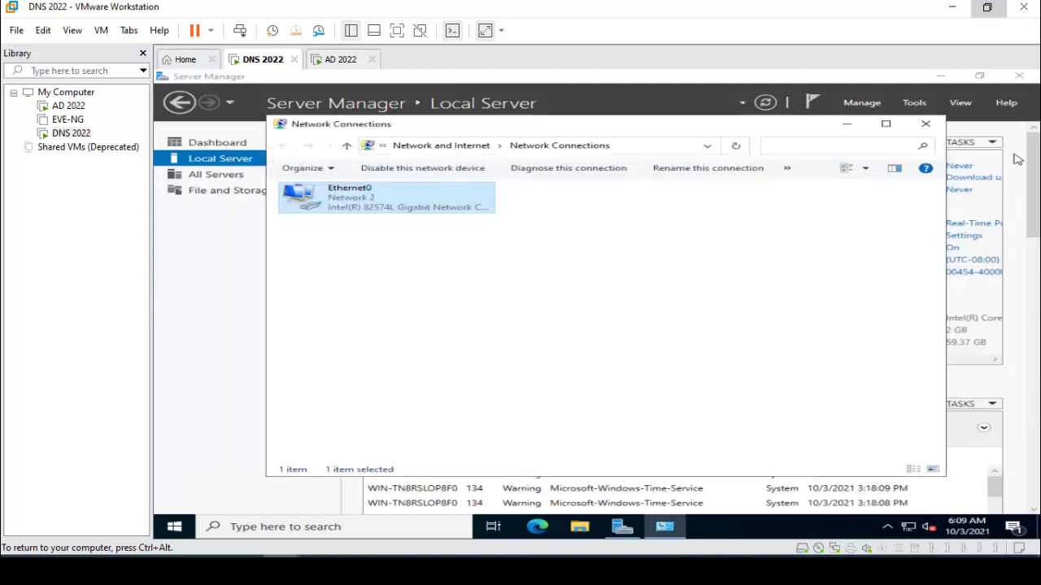
click(926, 123)
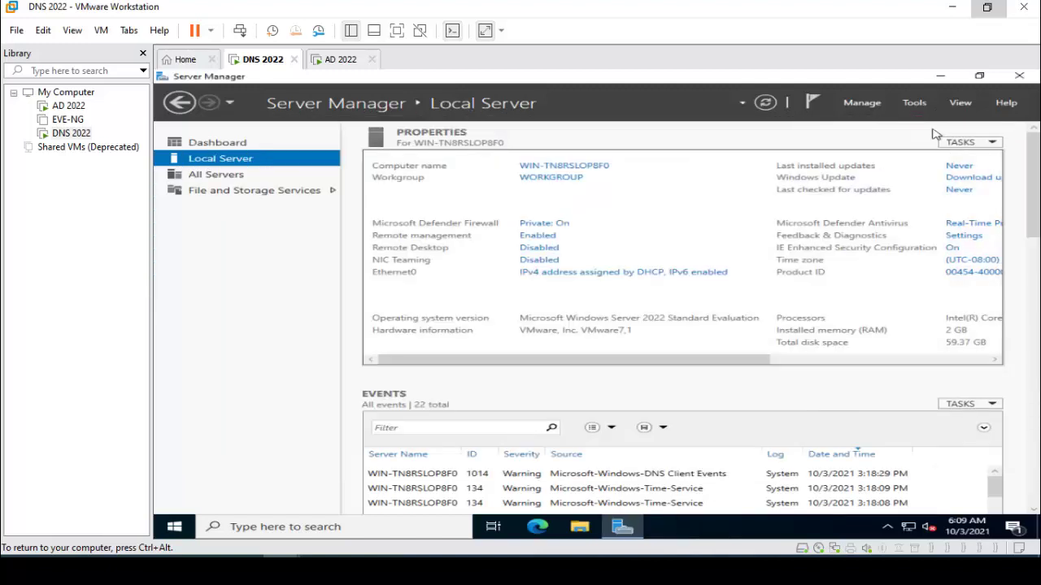
Open the computer name and domain settings from the workgroup property and enter DNS2022 as the computer name
click(560, 181)
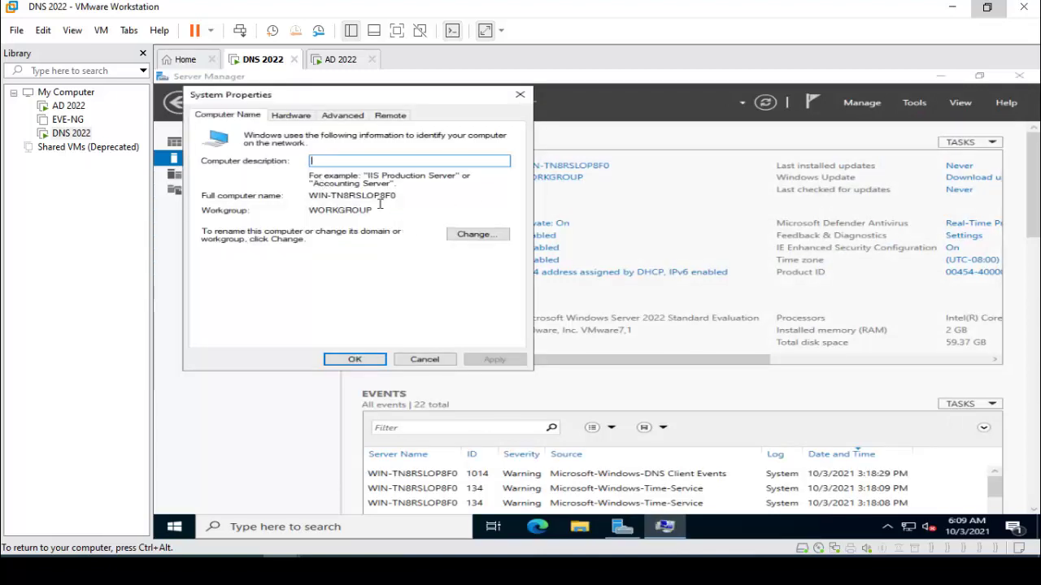
click(468, 235)
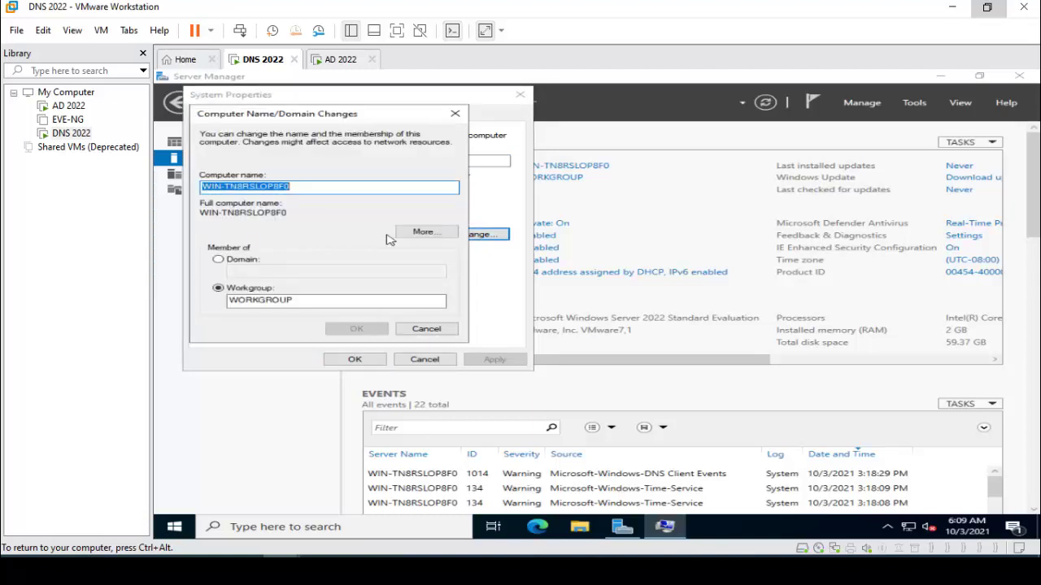
text(DNS2022)
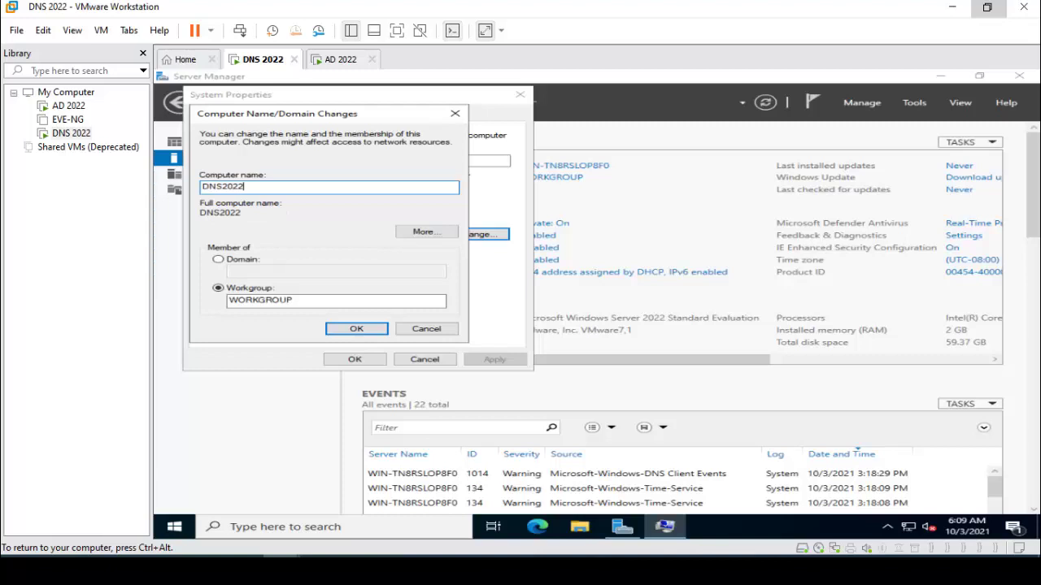
Change the computer's membership to the domain touch2technology.local and submit the change
click(242, 261)
click(275, 274)
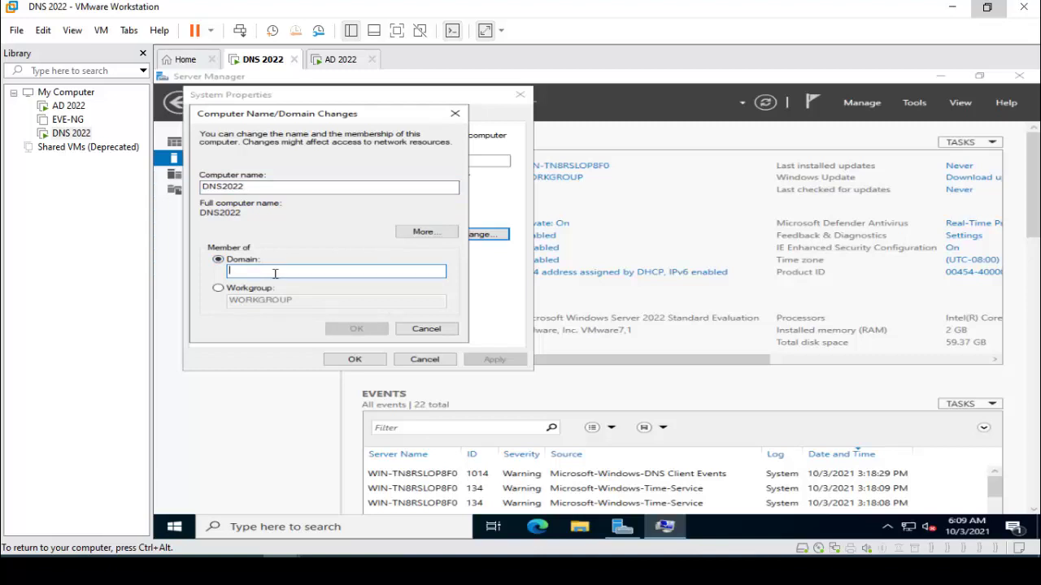
text(touch2technolo)
key(BackSpace)
key(BackSpace)
key(BackSpace)
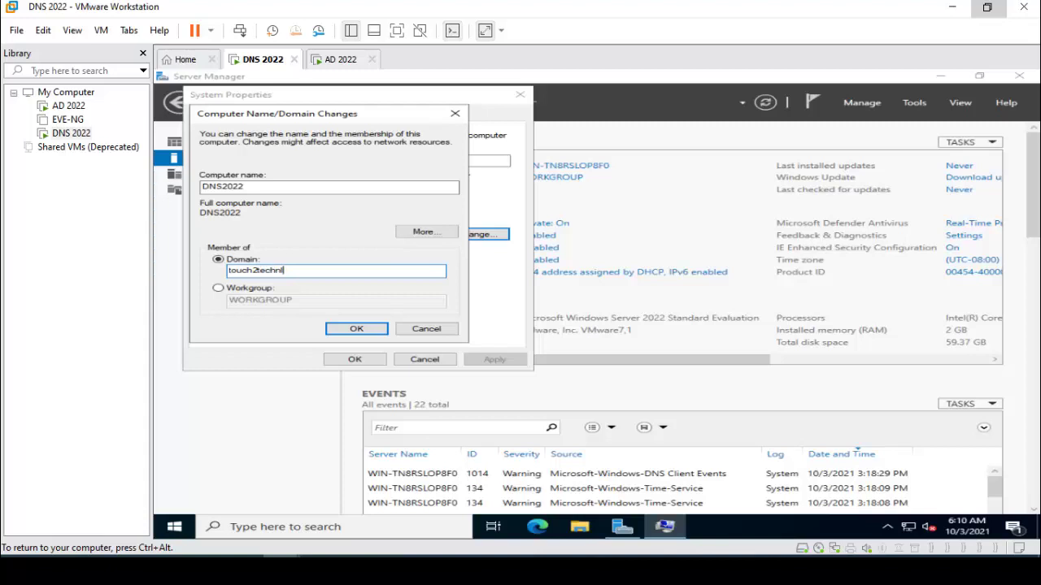
text(ology.local)
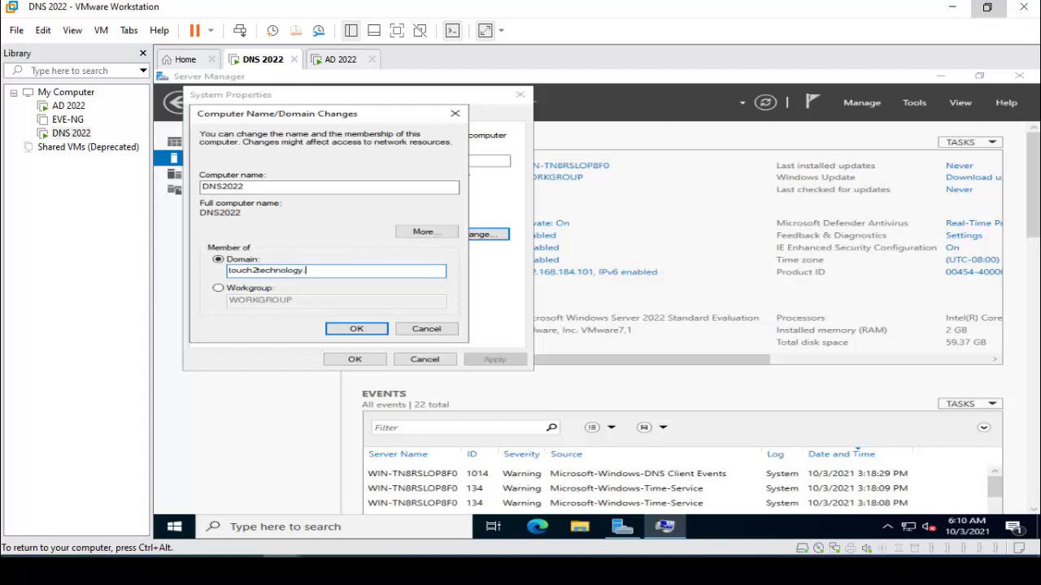
click(330, 329)
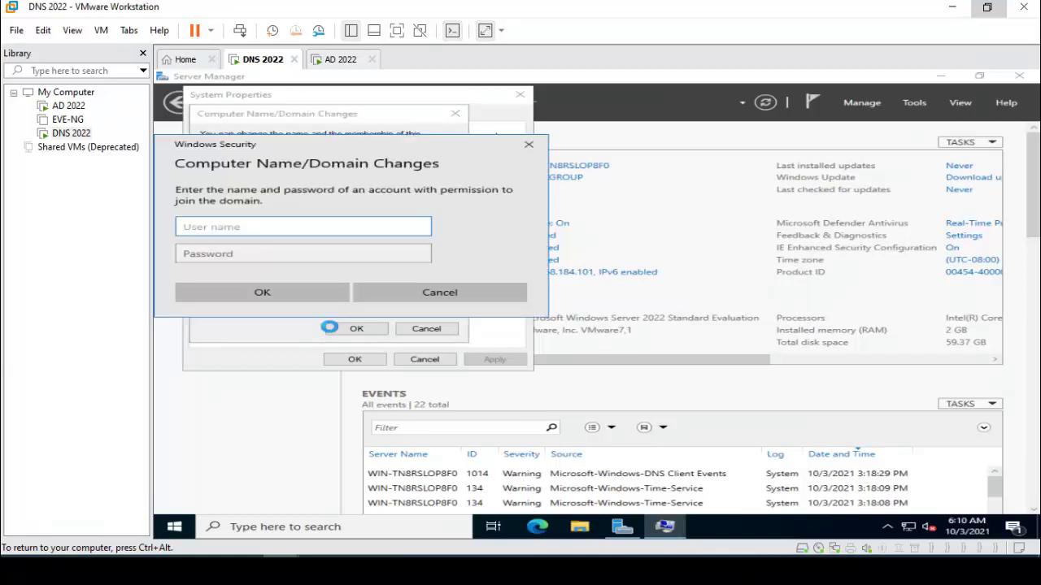
Authorize the domain join with the administrator user name and the account password
text(admin)
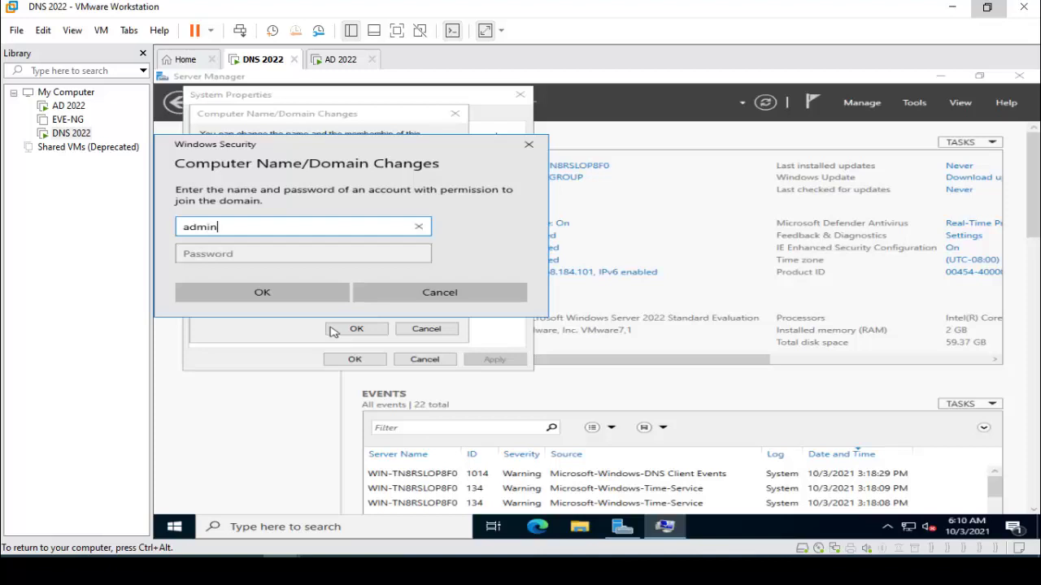
text(istrator)
key(Tab)
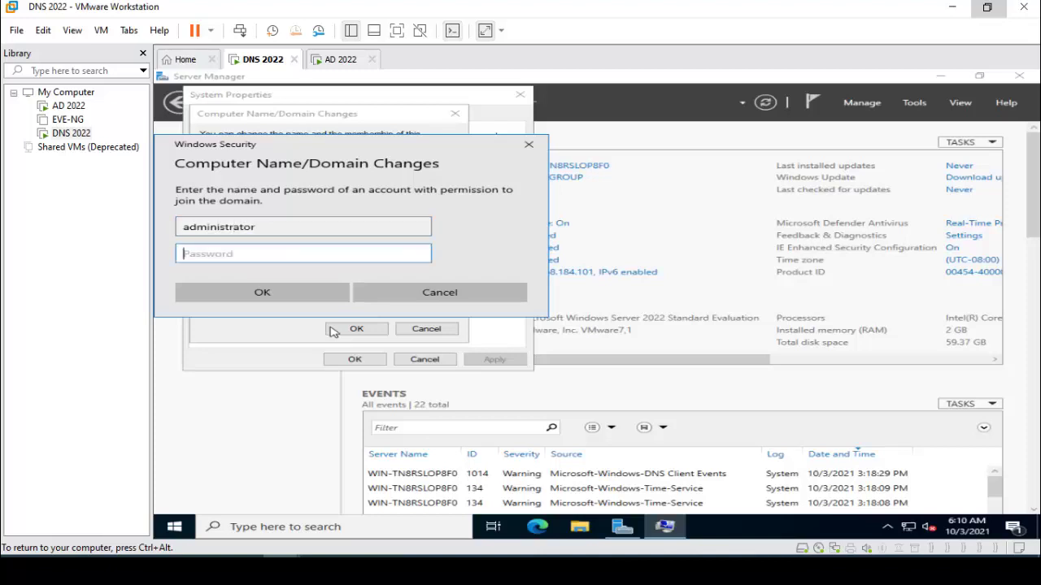
text(••••••••••)
click(281, 297)
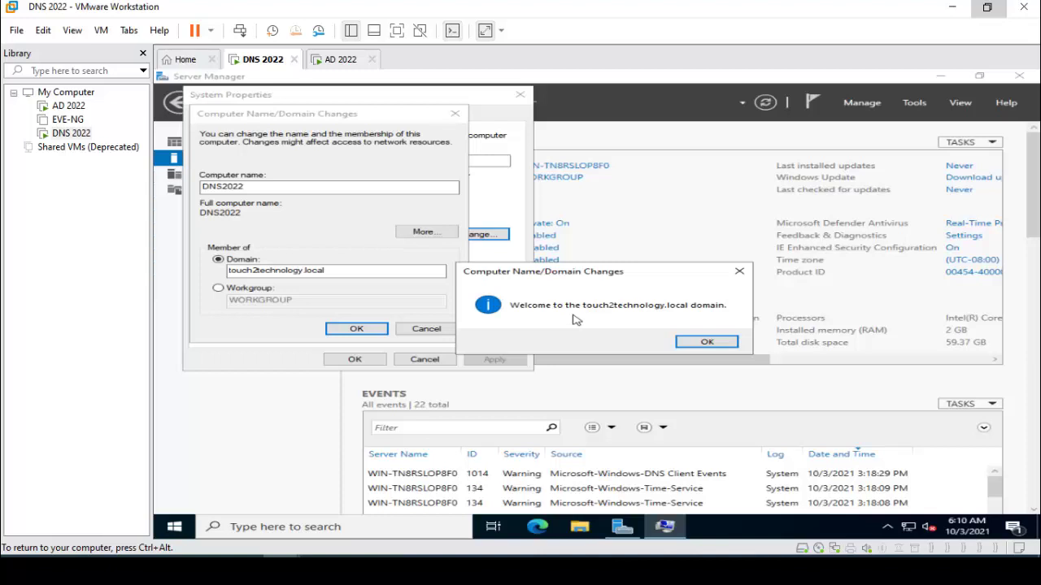
Acknowledge the domain welcome and restart notices, close the system properties, and restart the server immediately
click(705, 342)
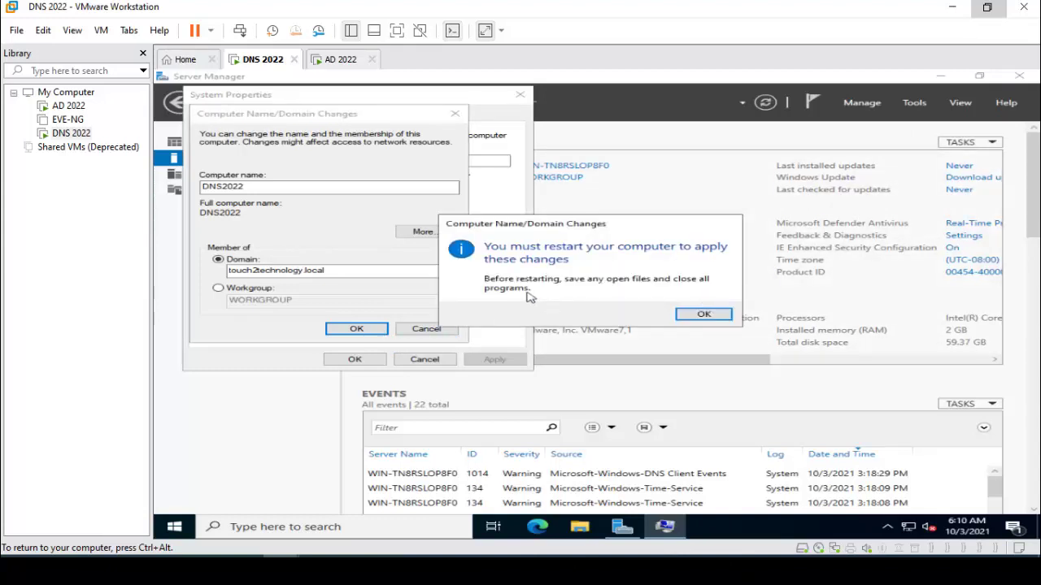
click(703, 314)
click(355, 360)
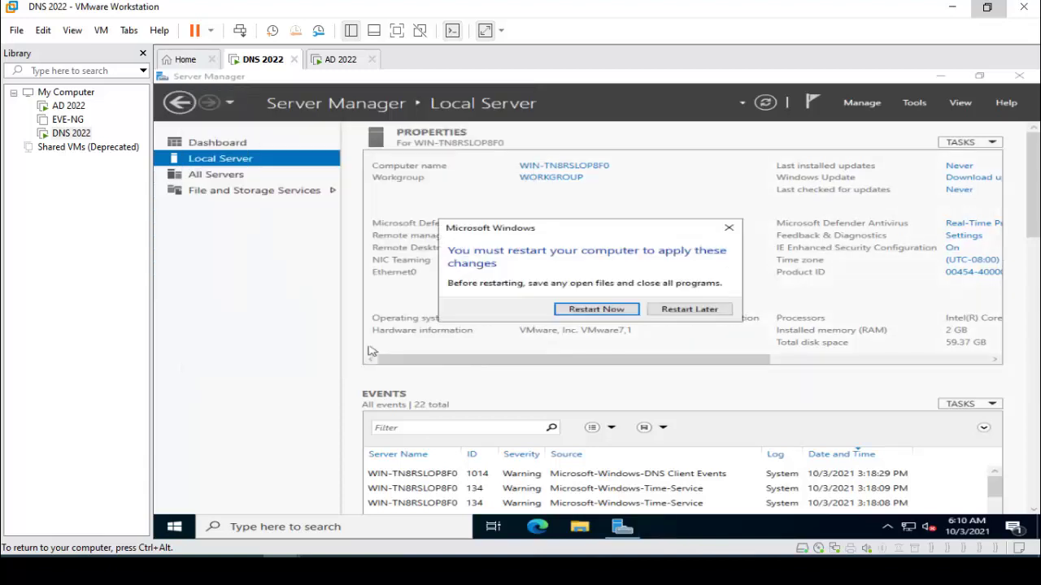
click(615, 312)
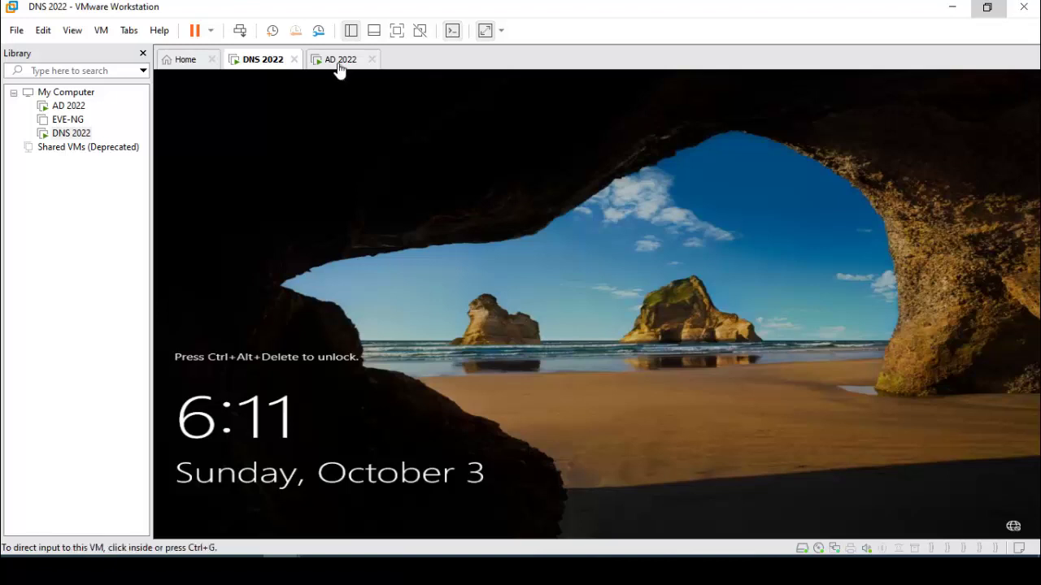
Switch to the AD 2022 virtual machine and sign in as the domain administrator with the account password
click(340, 69)
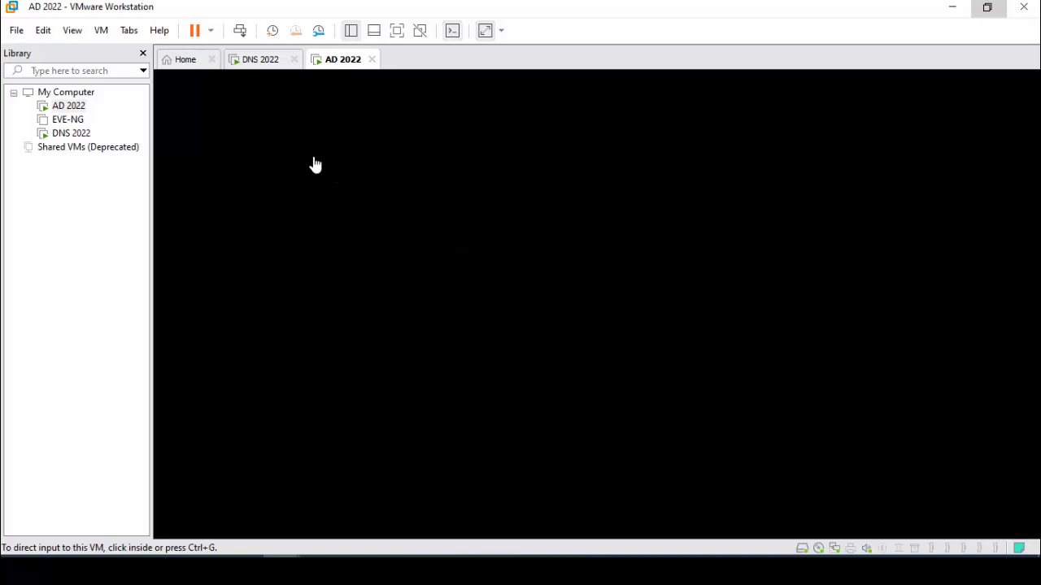
click(242, 32)
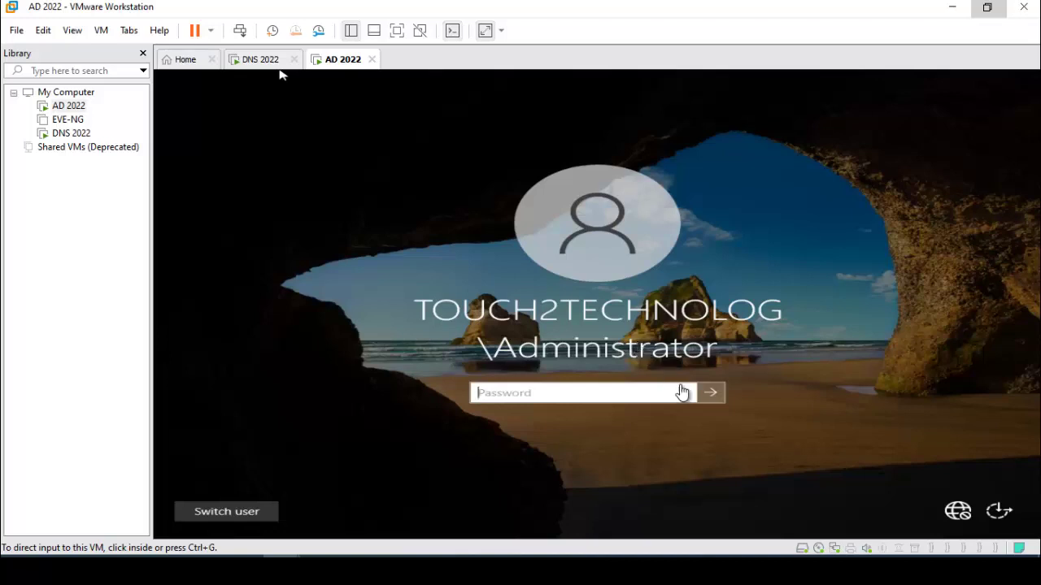
click(639, 392)
text(••••••••••)
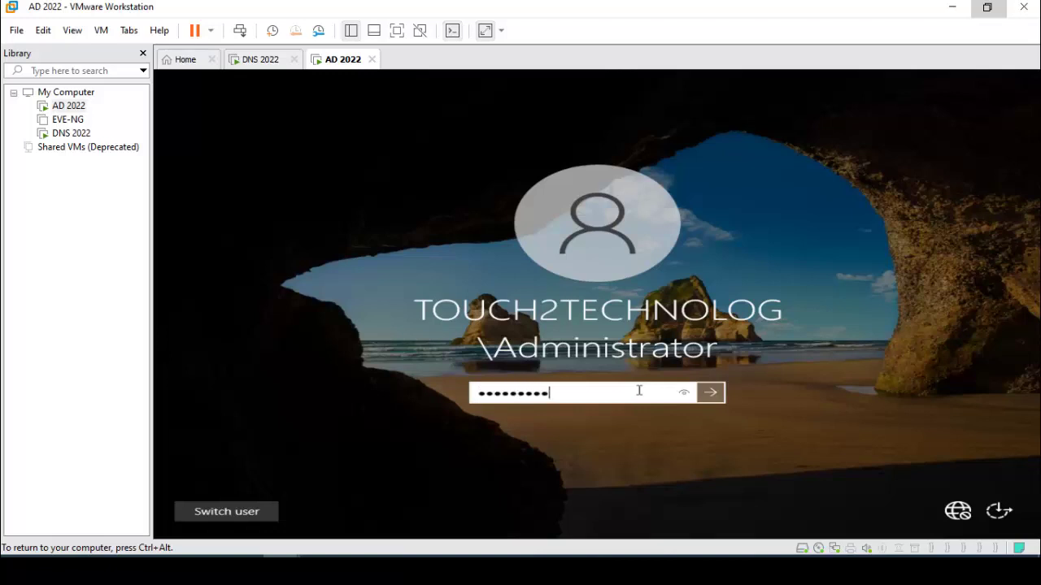
key(Return)
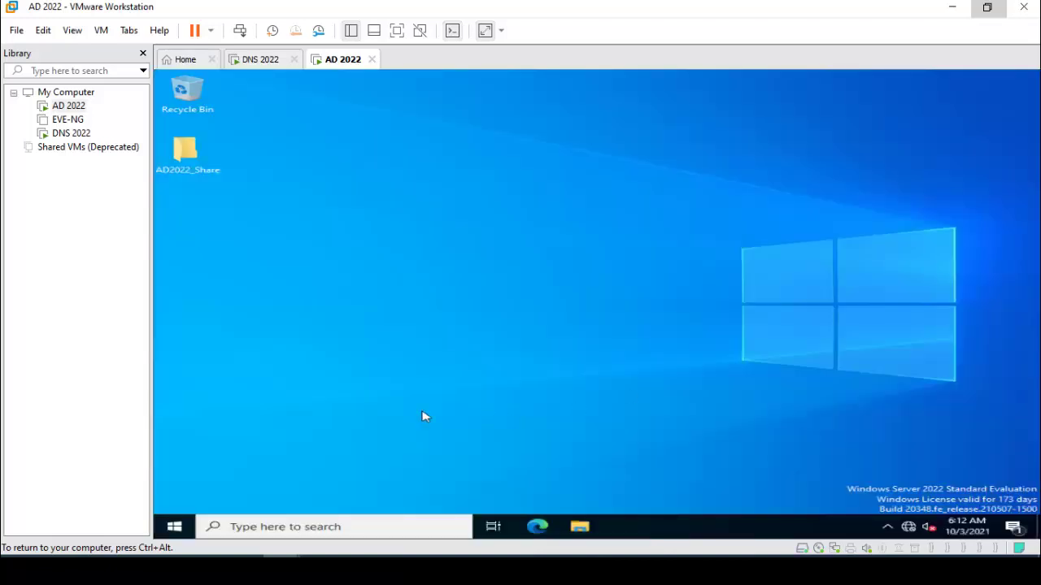
Open the DNS console and check the 192.168.184.101 pointer record in the 184.168.192.in-addr.arpa reverse lookup zone
click(175, 528)
text(dns)
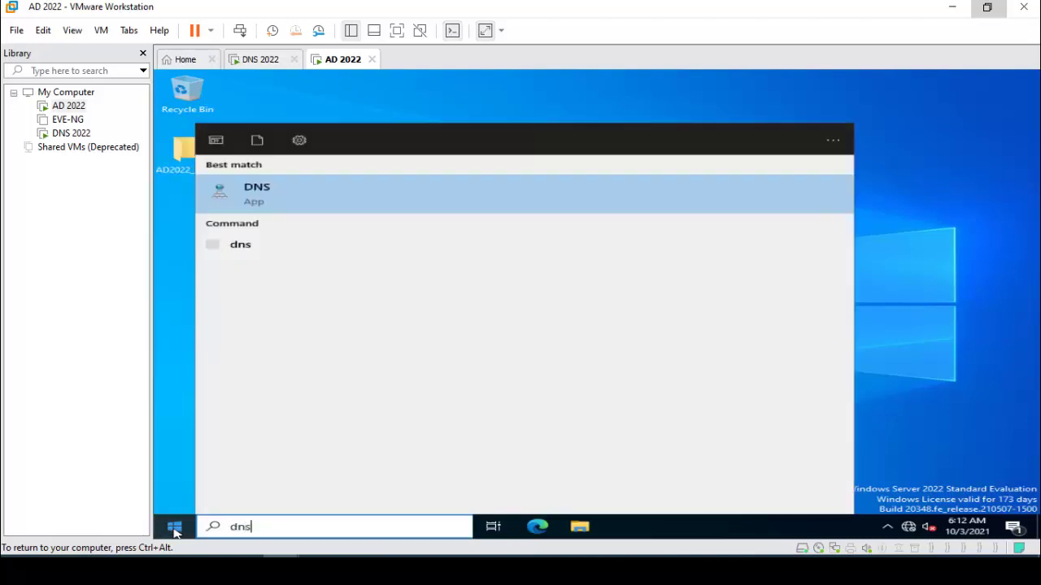
key(Return)
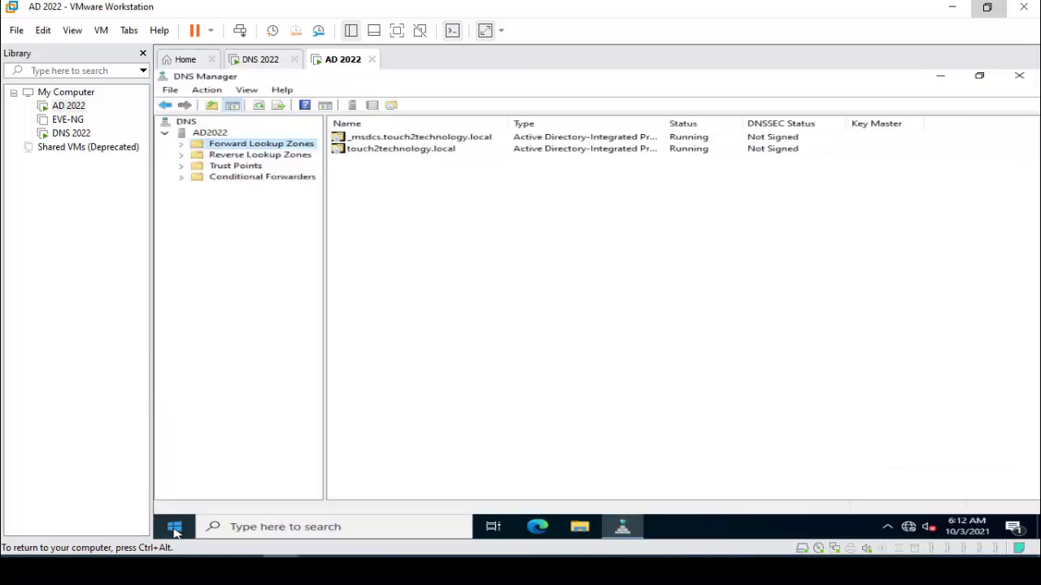
double_click(250, 156)
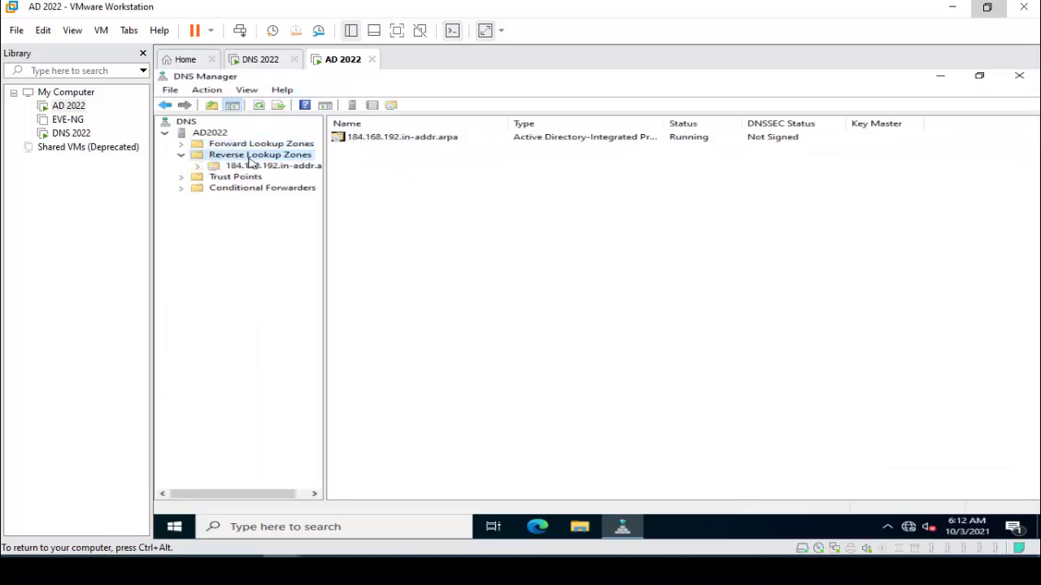
click(253, 166)
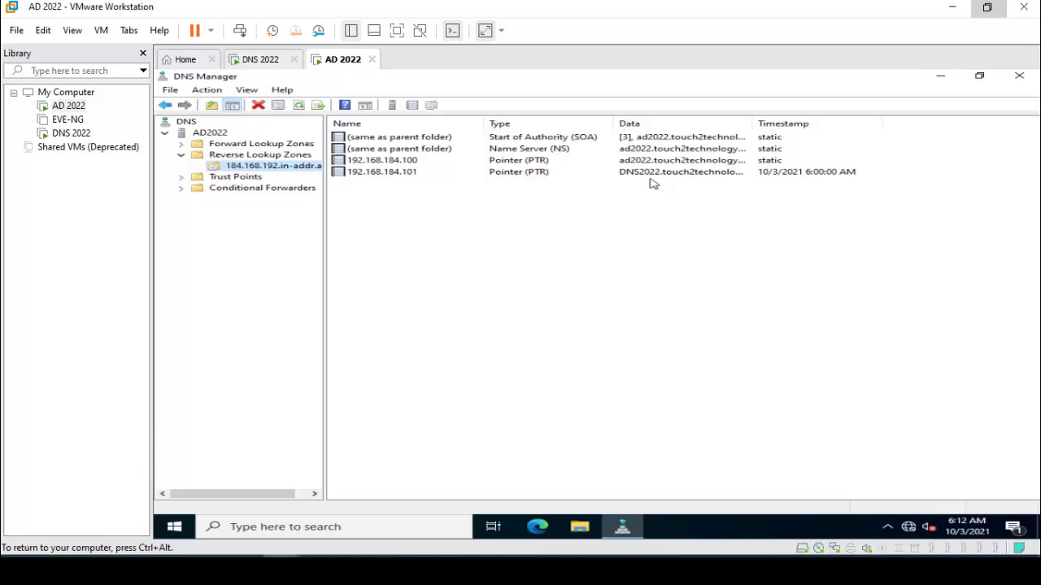
click(466, 173)
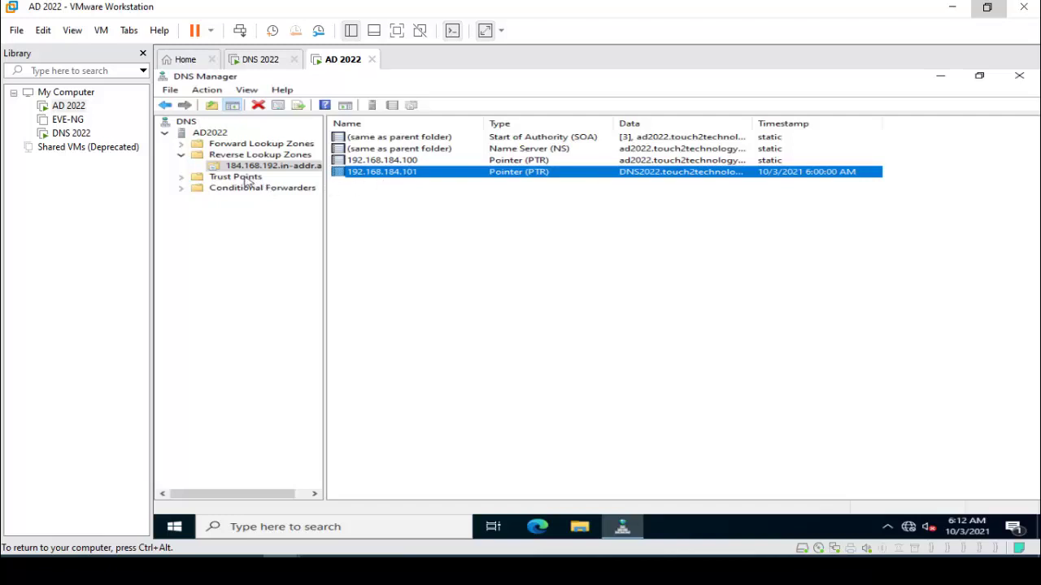
Check the DNS2022 and ad2022 host records in the touch2technology.local forward zone, and return to the reverse zone's records
click(255, 144)
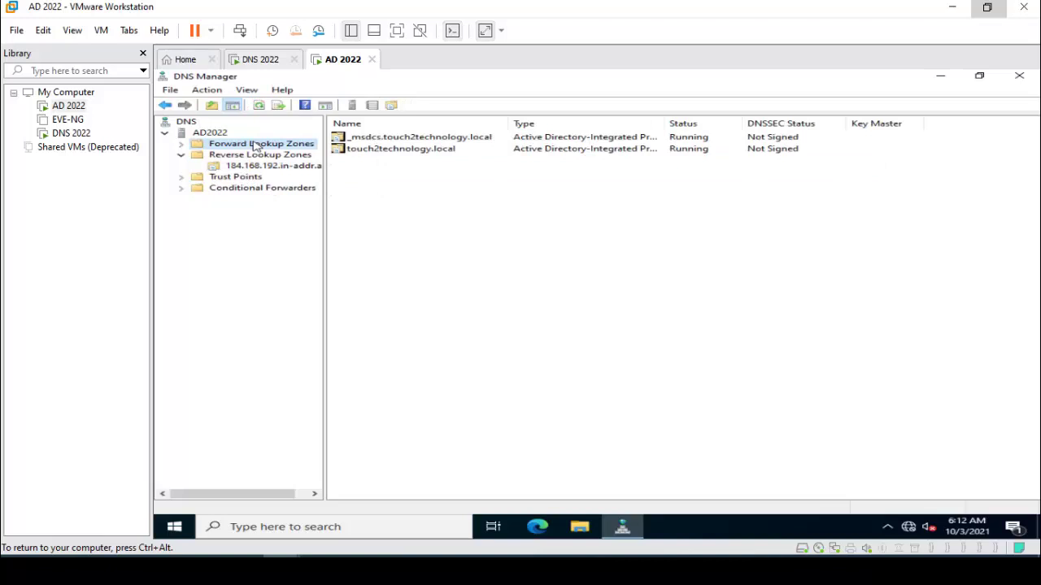
double_click(255, 144)
click(264, 166)
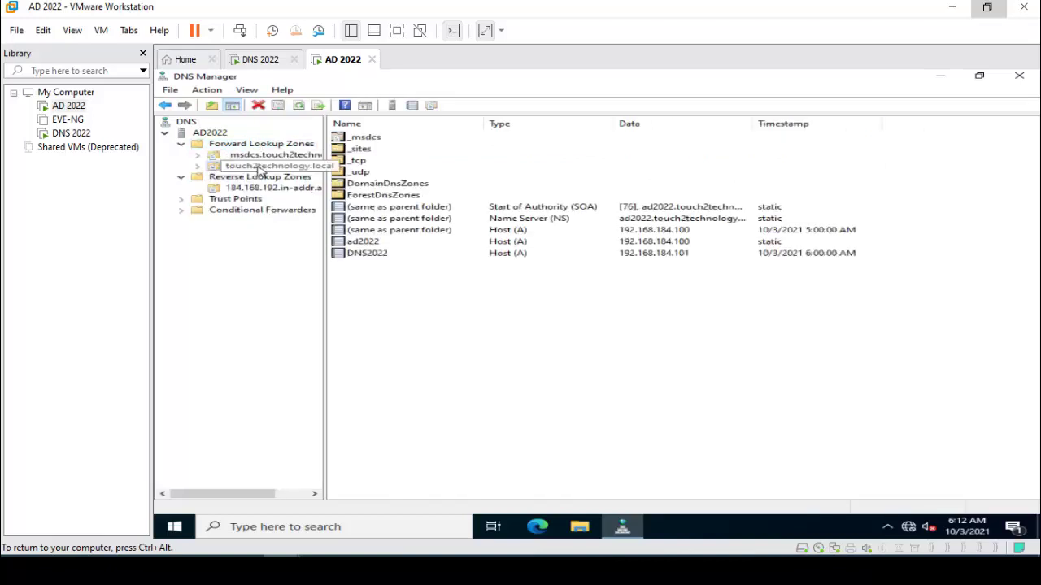
click(379, 257)
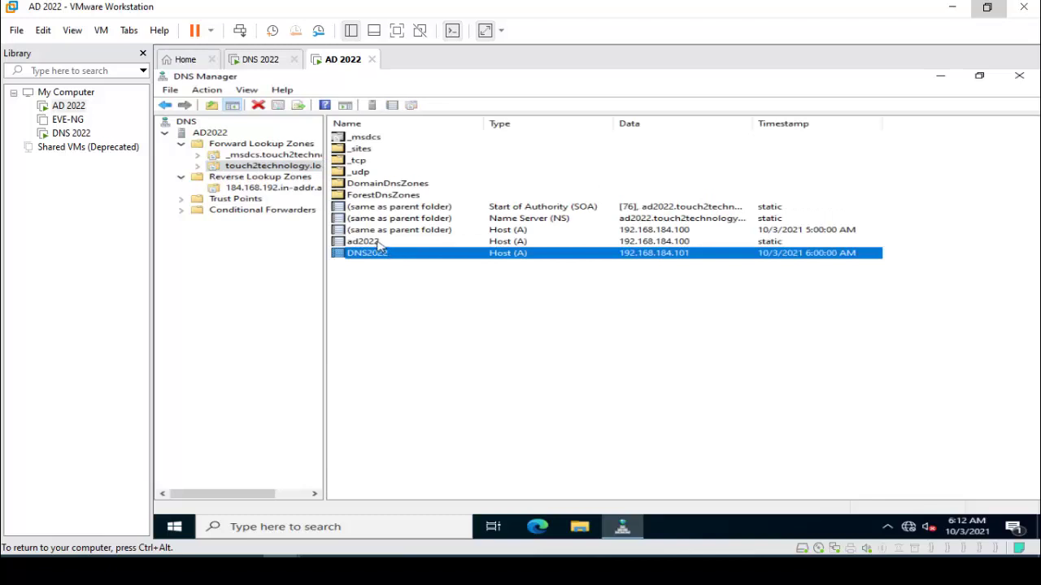
click(378, 243)
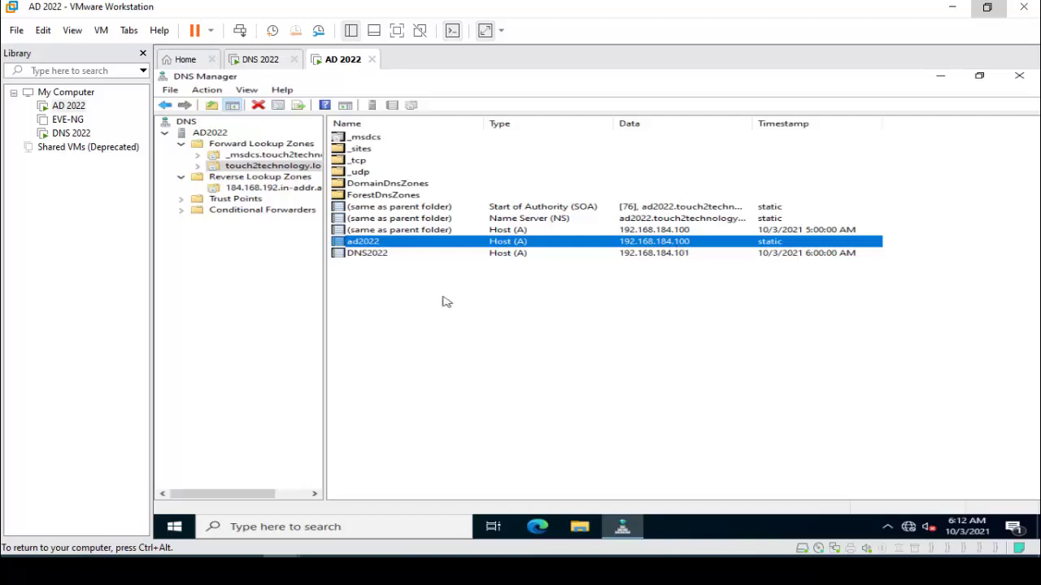
click(276, 192)
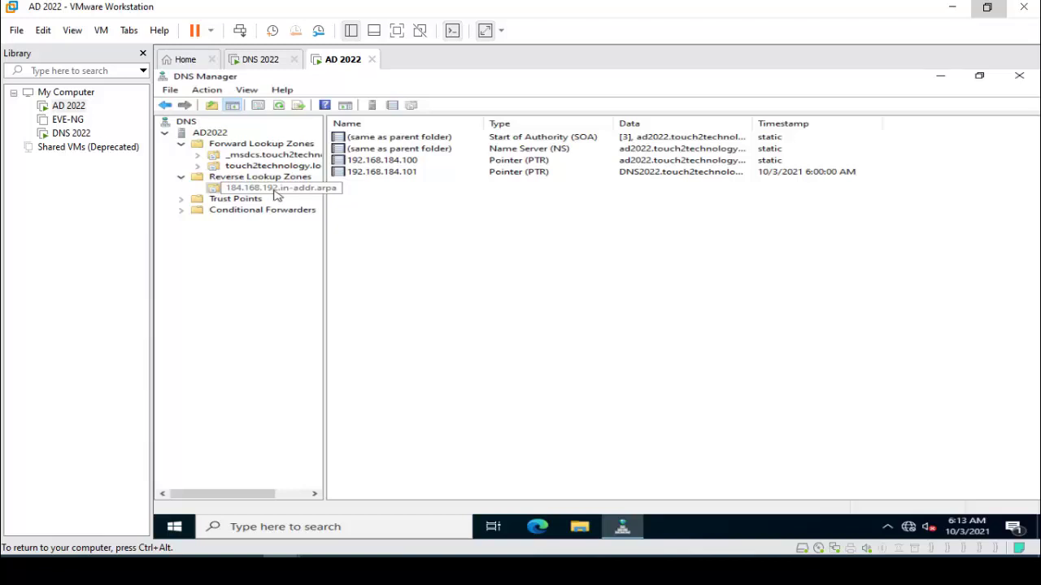
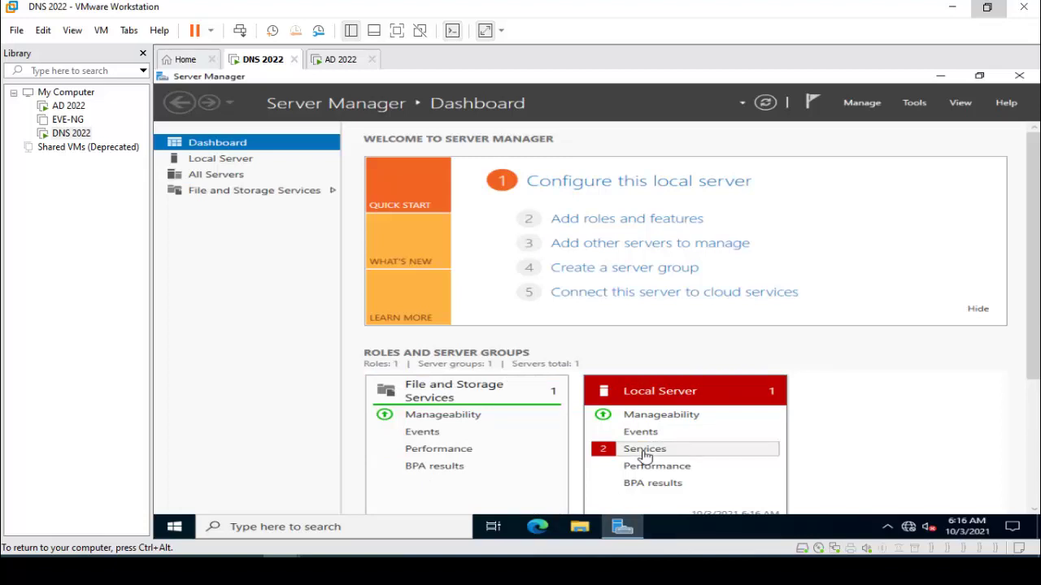
Start both stopped services, Clipboard User Service and Microsoft Edge Update Service, on DNS2022 and refresh the dashboard
click(644, 451)
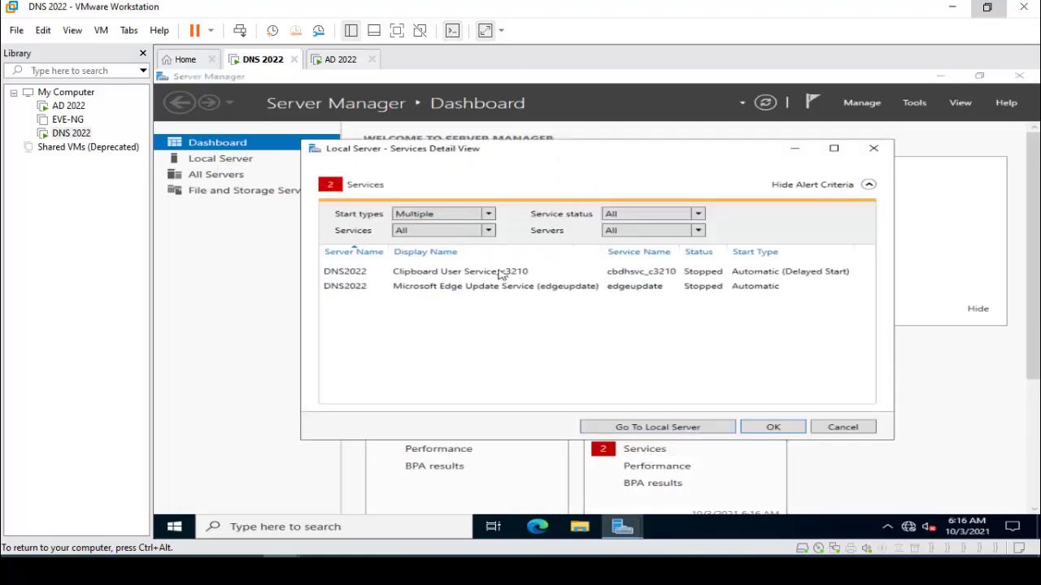
click(501, 275)
key(ctrl+a)
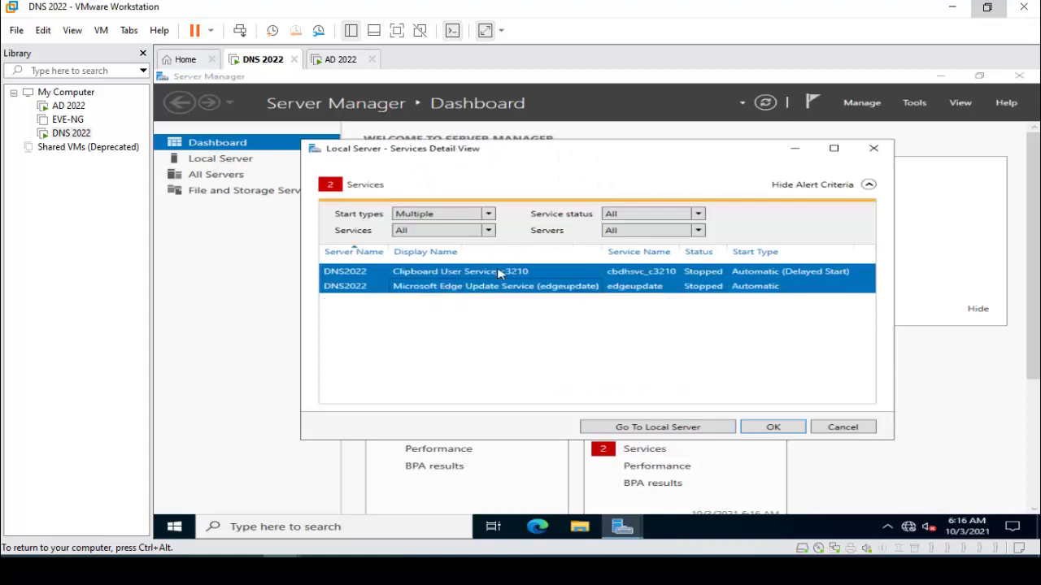
right_click(502, 269)
click(525, 278)
click(773, 428)
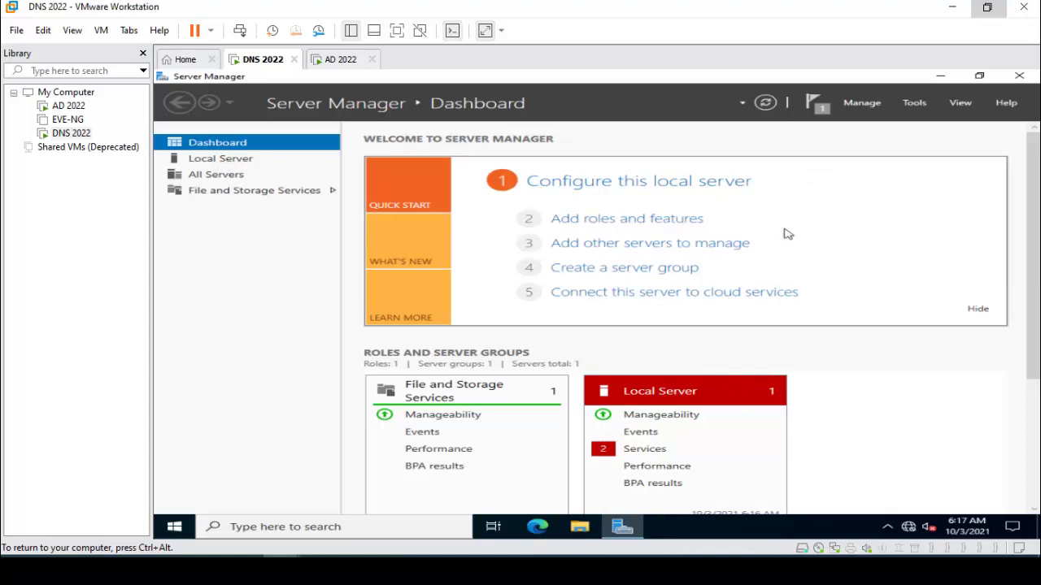
click(766, 104)
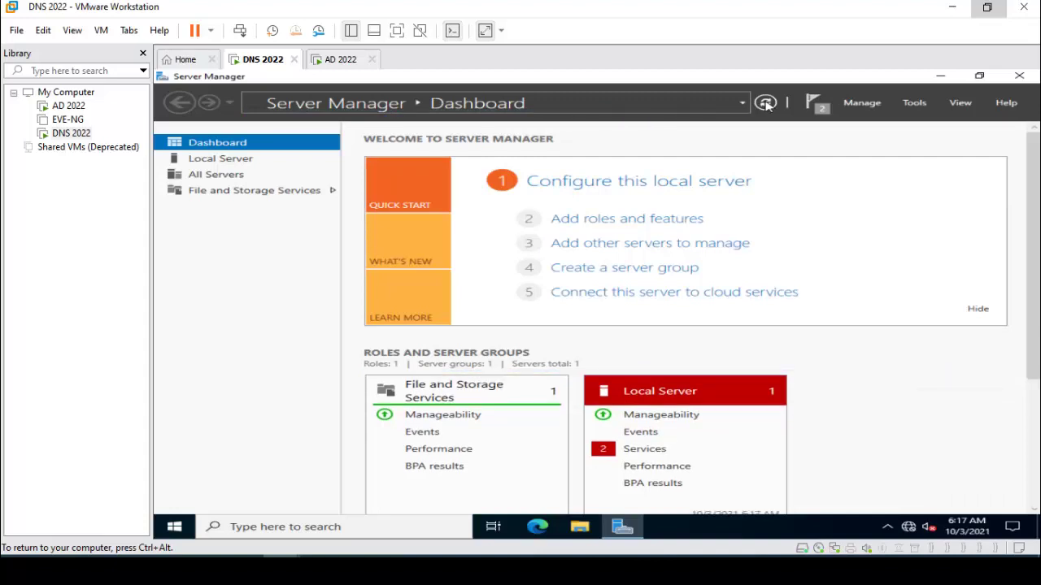
click(766, 106)
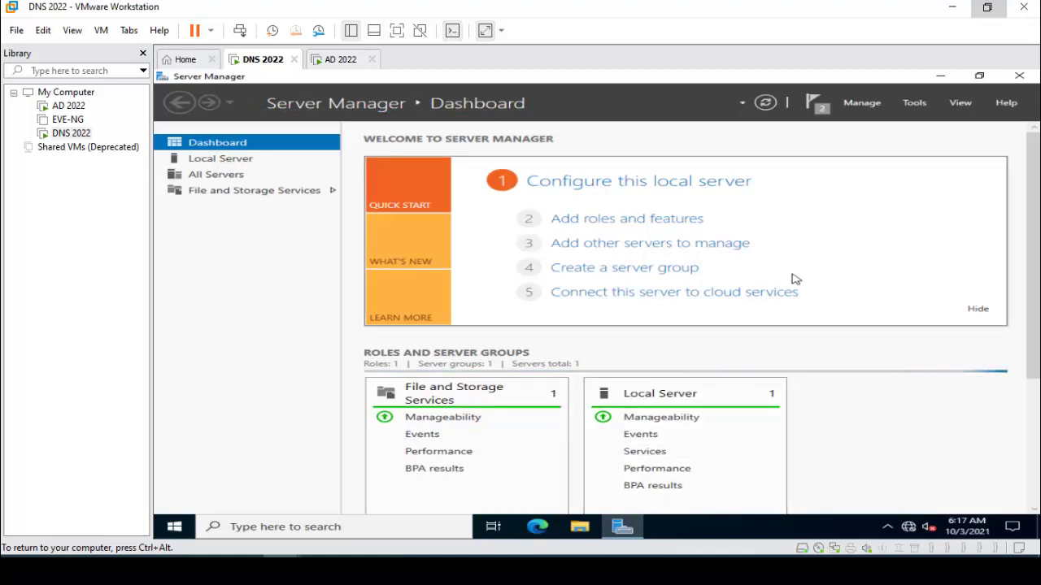
Reopen the local server's service details, start the Microsoft Edge Update Service again, and close the details
click(655, 452)
right_click(450, 276)
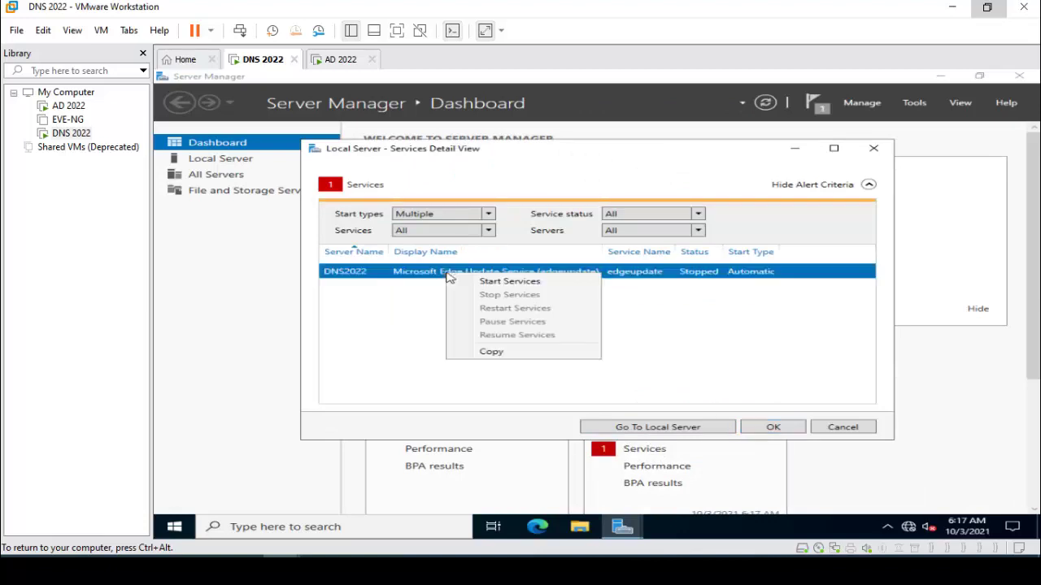
click(480, 282)
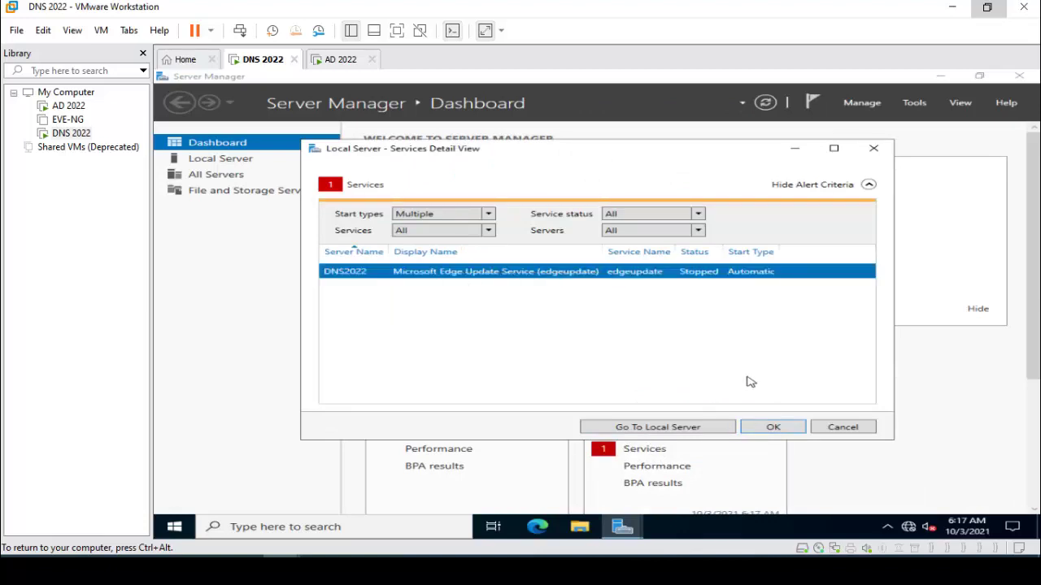
click(769, 424)
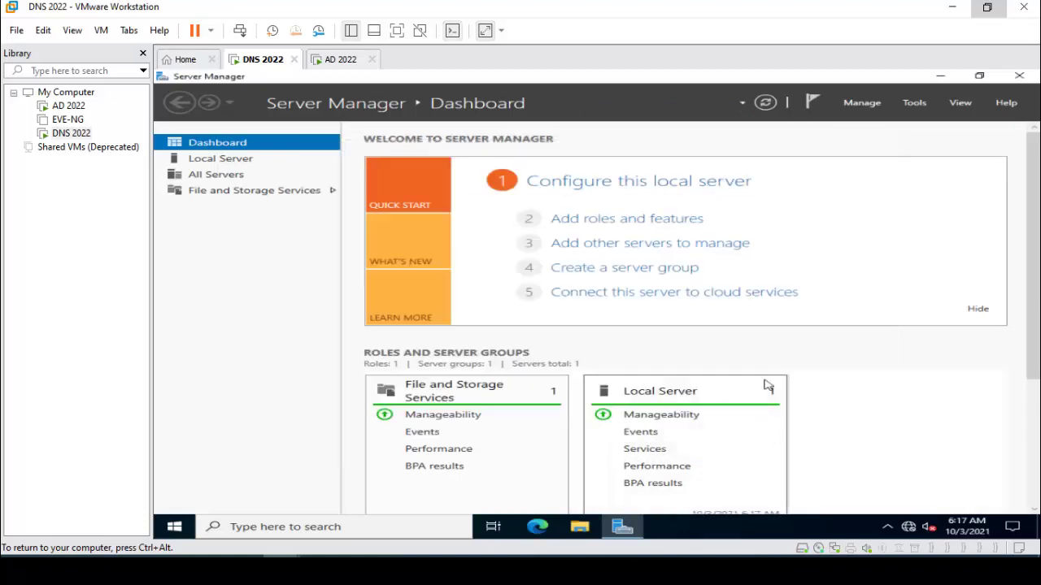
Begin a role-based installation on DNS2022, select the DNS Server role with its required features, and continue to feature selection
click(635, 227)
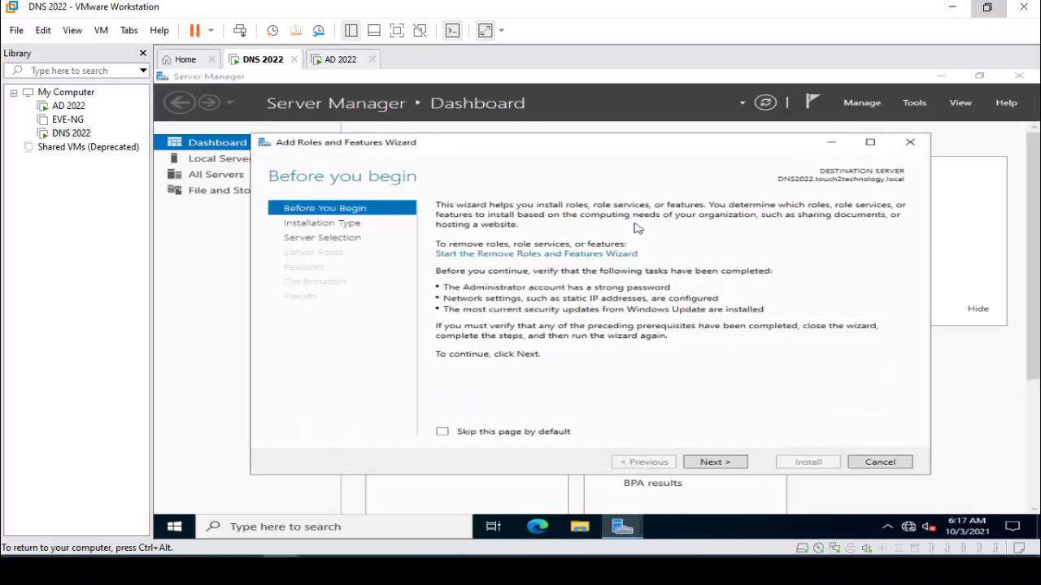
click(718, 464)
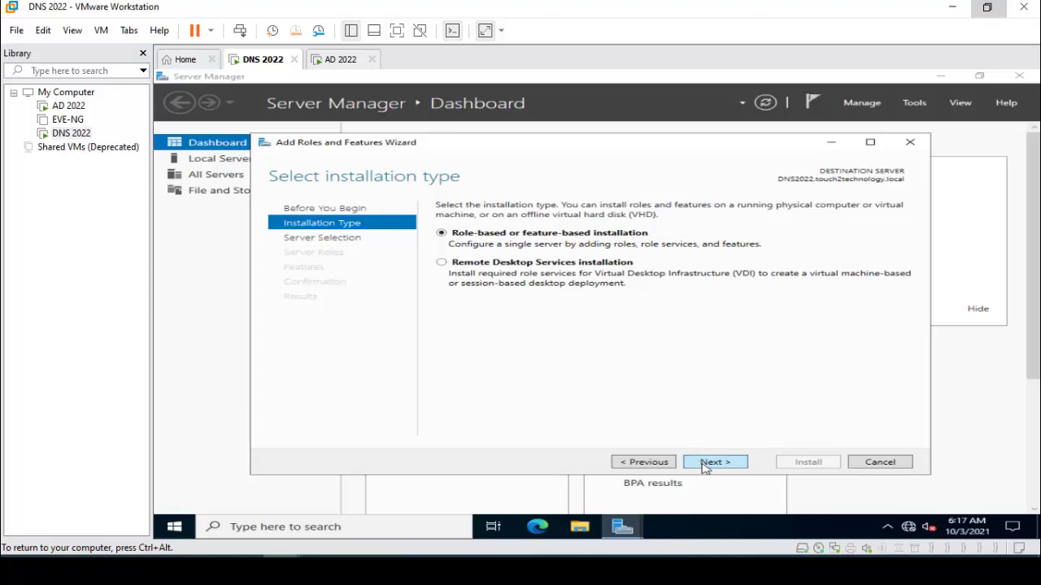
click(705, 463)
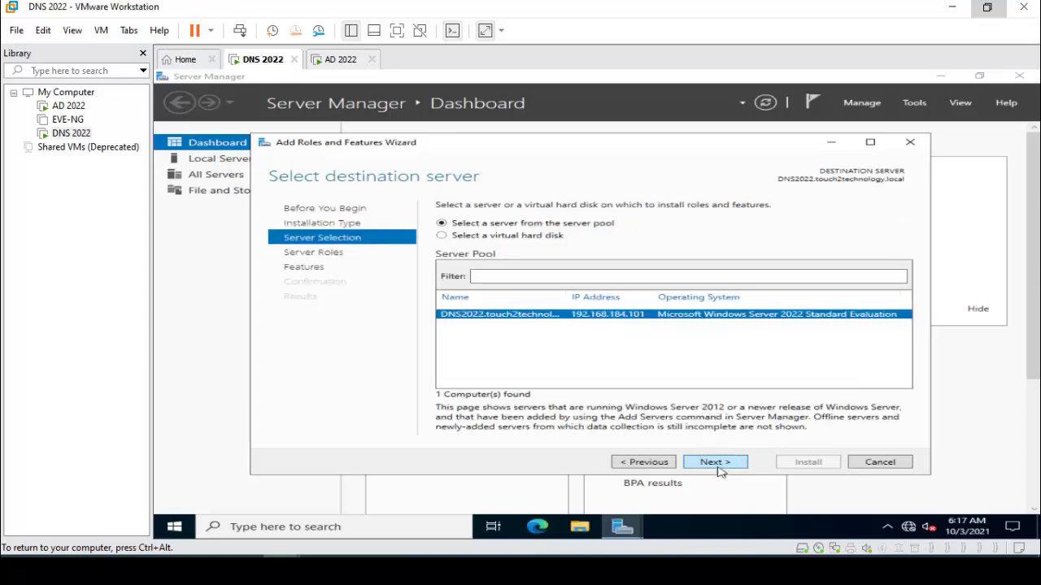
click(719, 470)
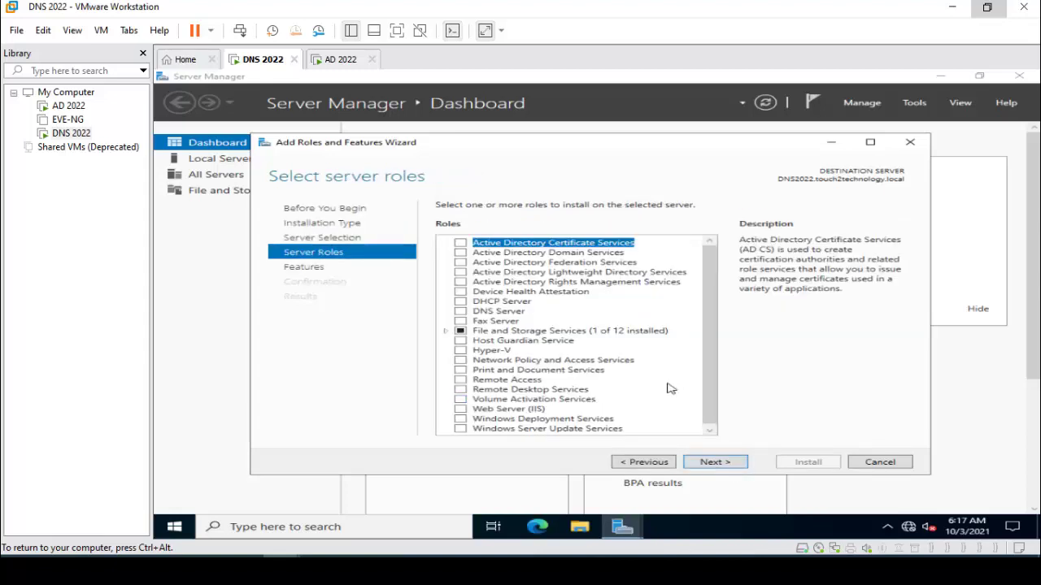
click(461, 313)
click(641, 408)
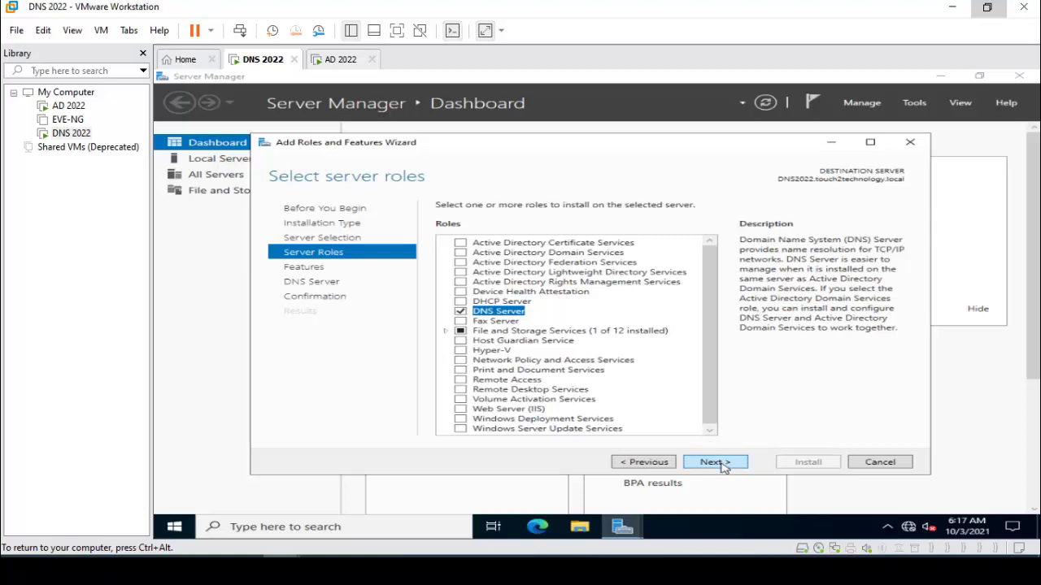
click(714, 462)
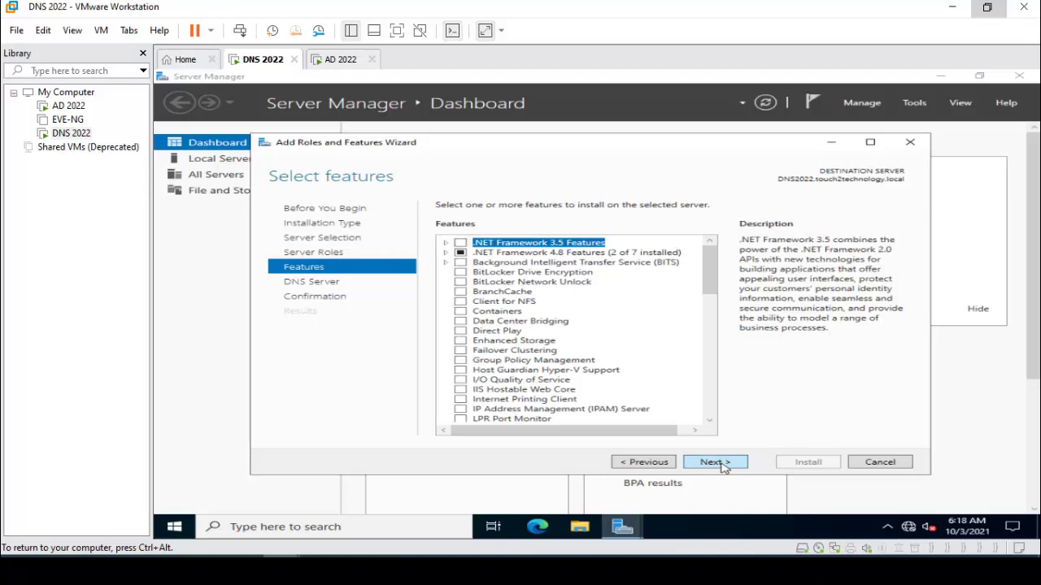
Accept the remaining wizard pages, install the DNS Server role with DNS Server Tools on DNS2022, and close the wizard
click(714, 462)
click(714, 462)
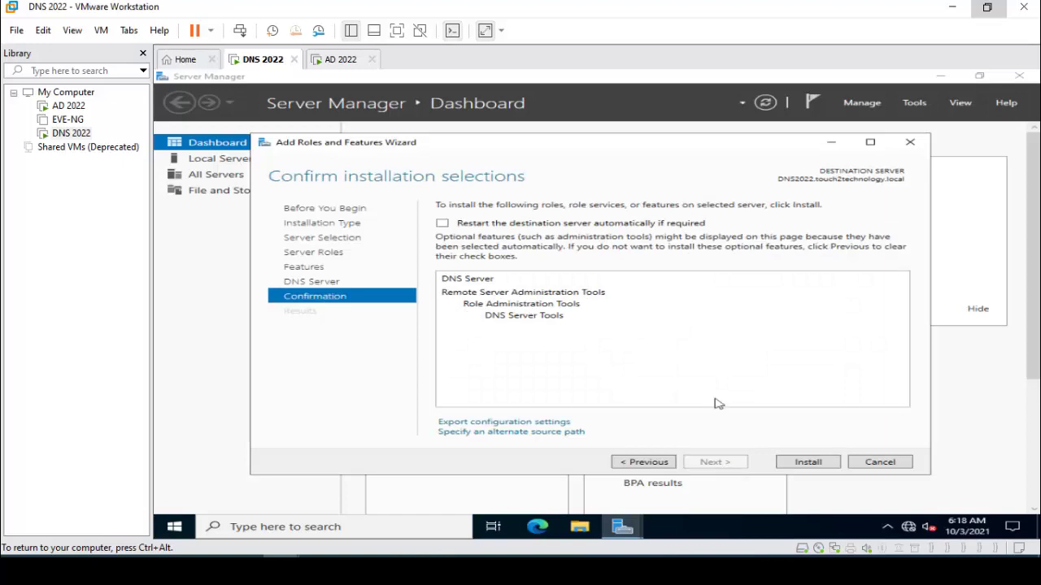
click(824, 465)
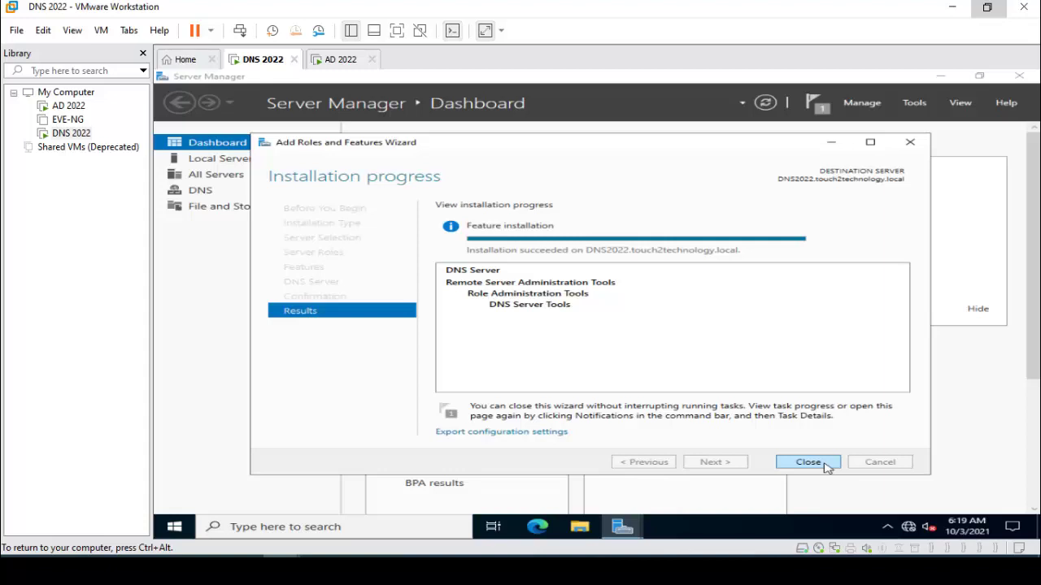
click(808, 462)
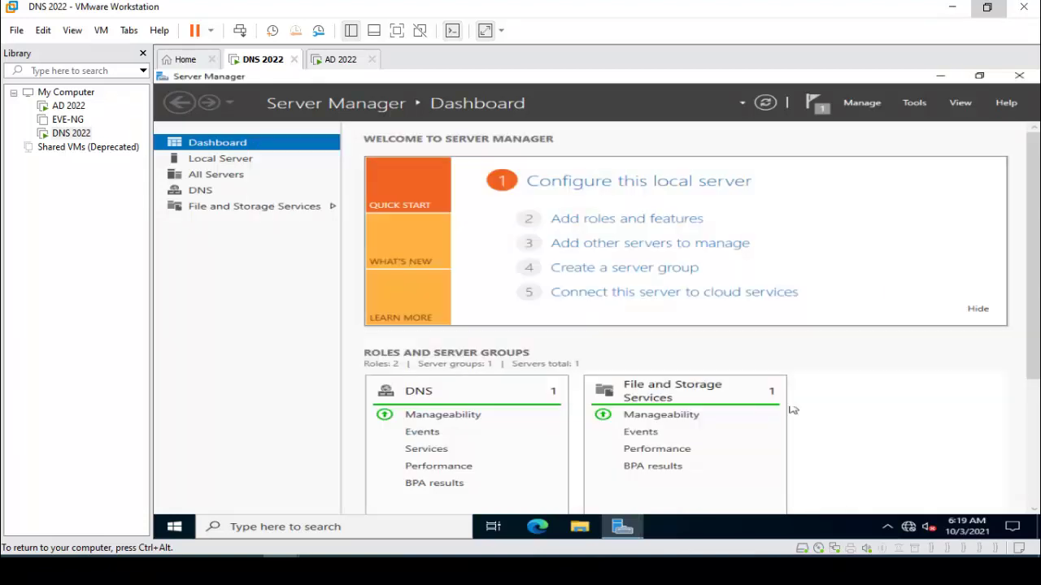
Check the available administration tools and the DNS server page in Server Manager, and return to the dashboard
click(915, 104)
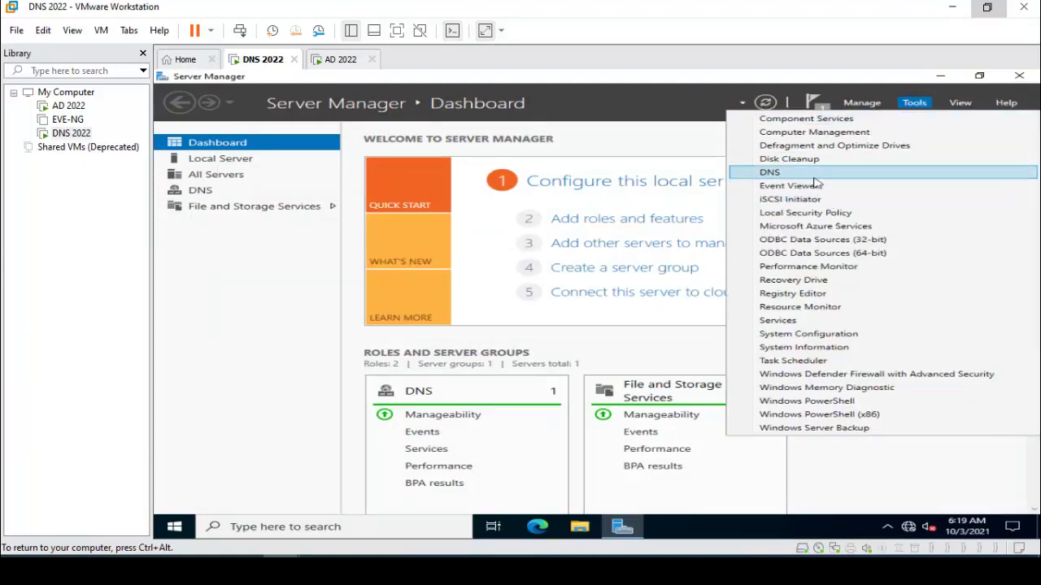
click(201, 195)
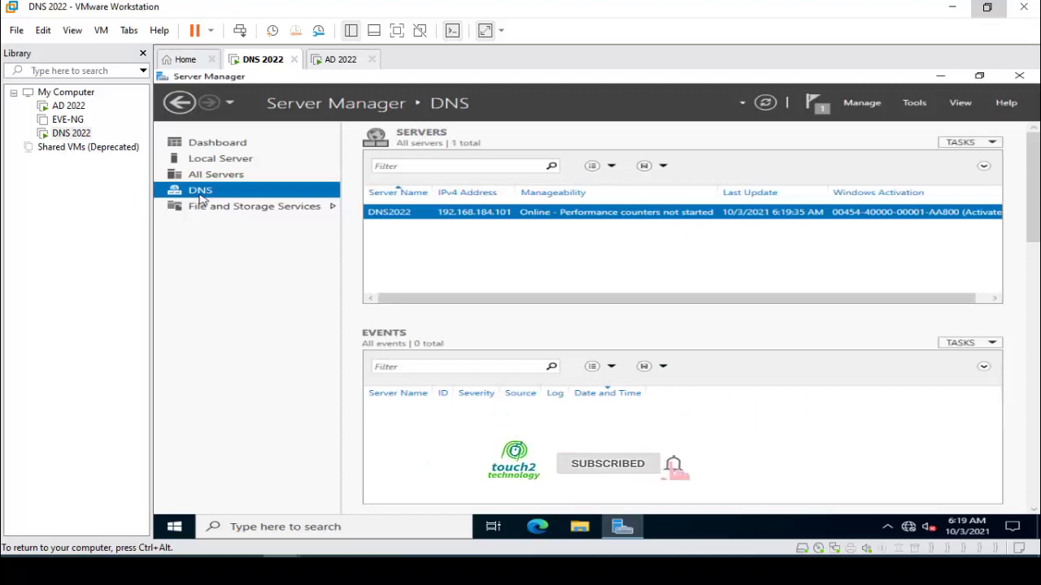
click(228, 147)
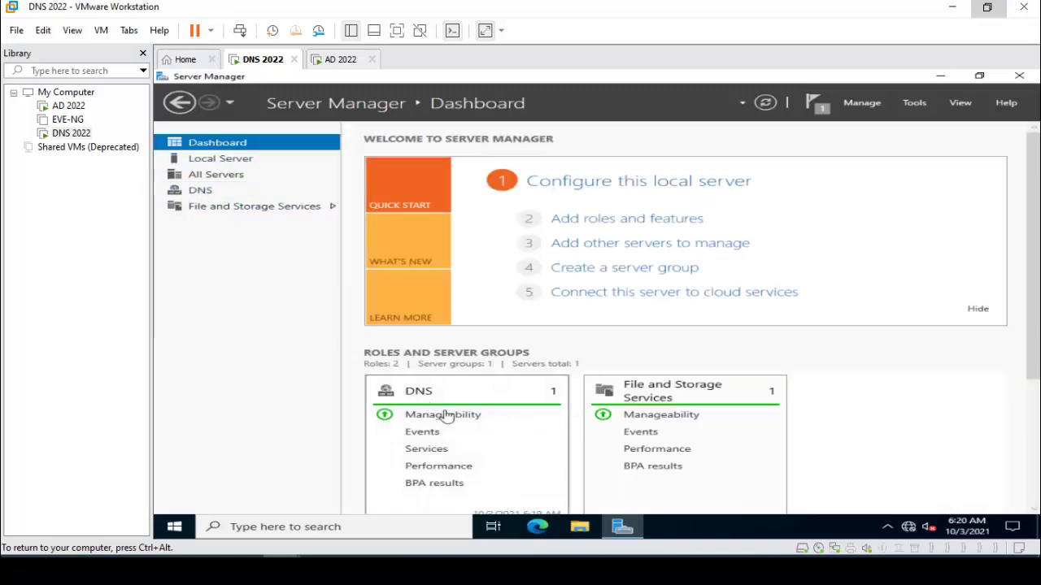
Open DNS Manager on DNS2022, expand the server, and inspect its forward and reverse lookup zones
click(914, 103)
click(808, 184)
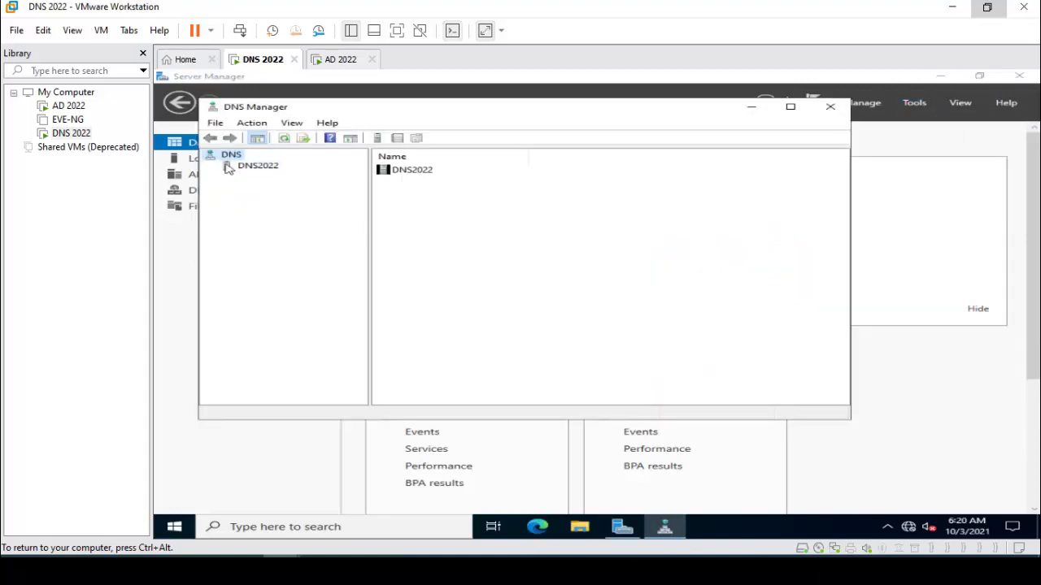
double_click(229, 168)
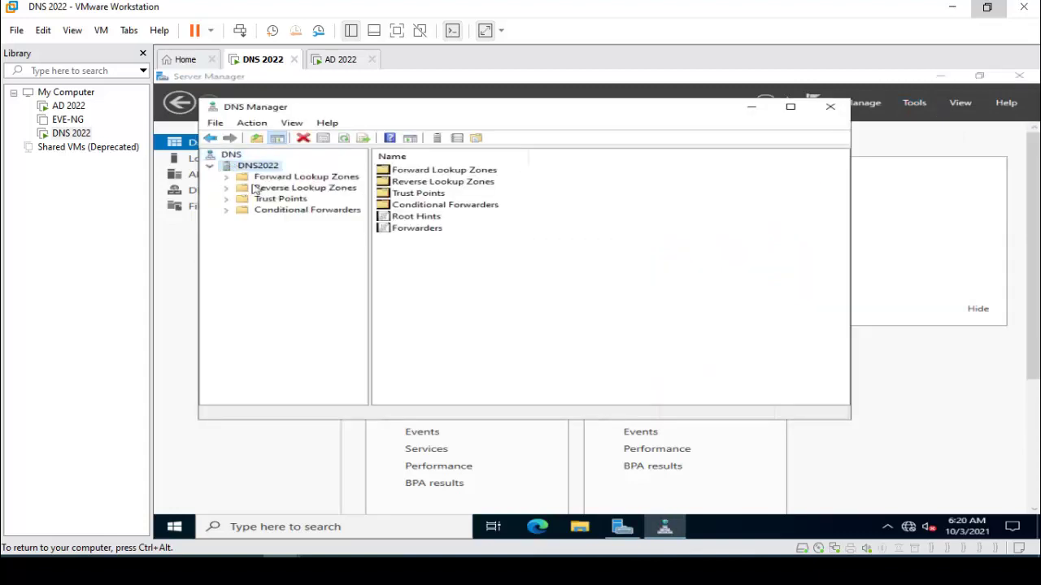
click(267, 178)
click(272, 189)
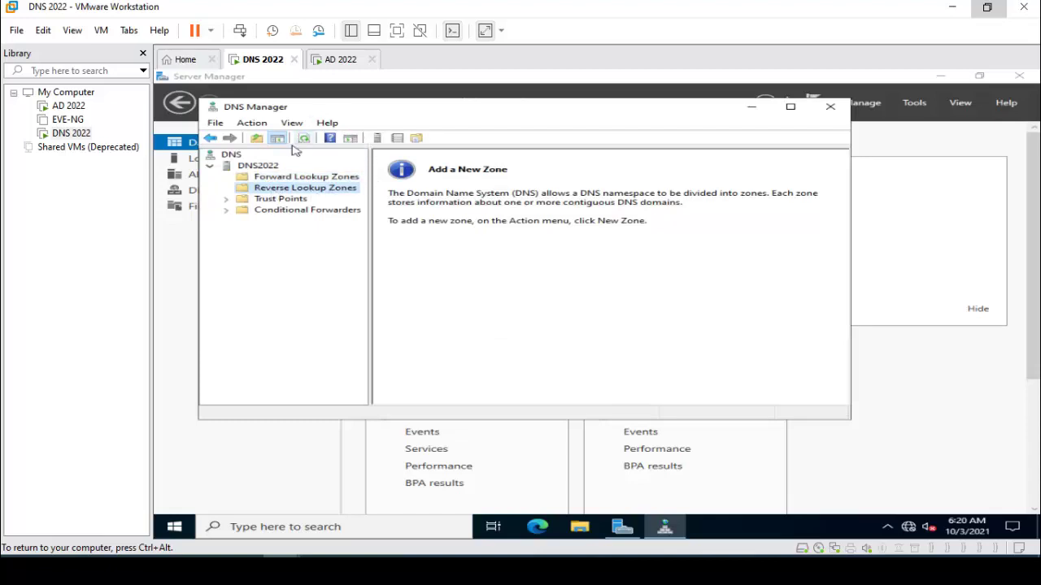
On the AD 2022 VM, allow zone transfers to any server for the touch2technology.local forward zone and apply the change
click(341, 68)
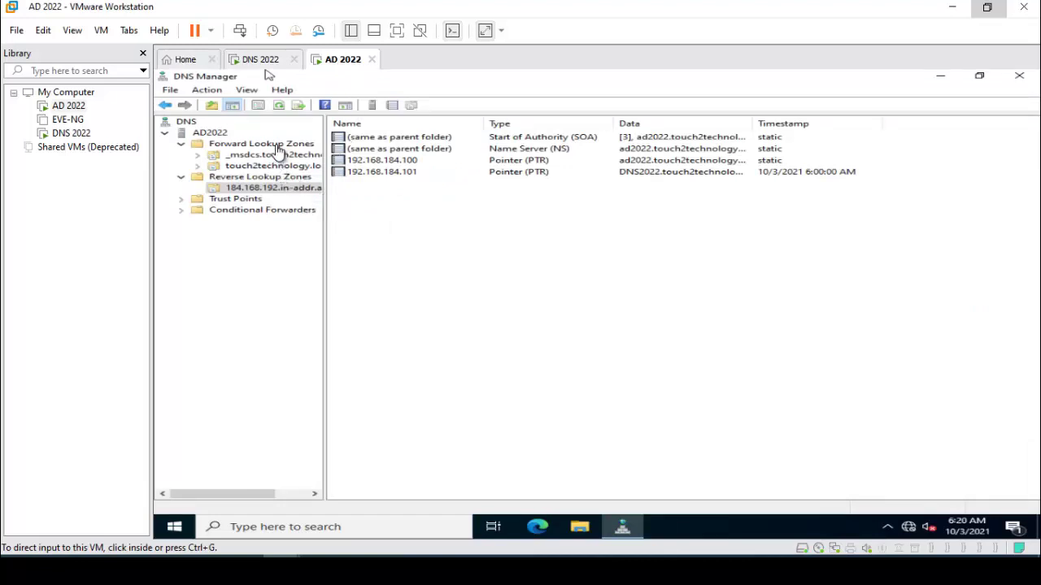
right_click(275, 166)
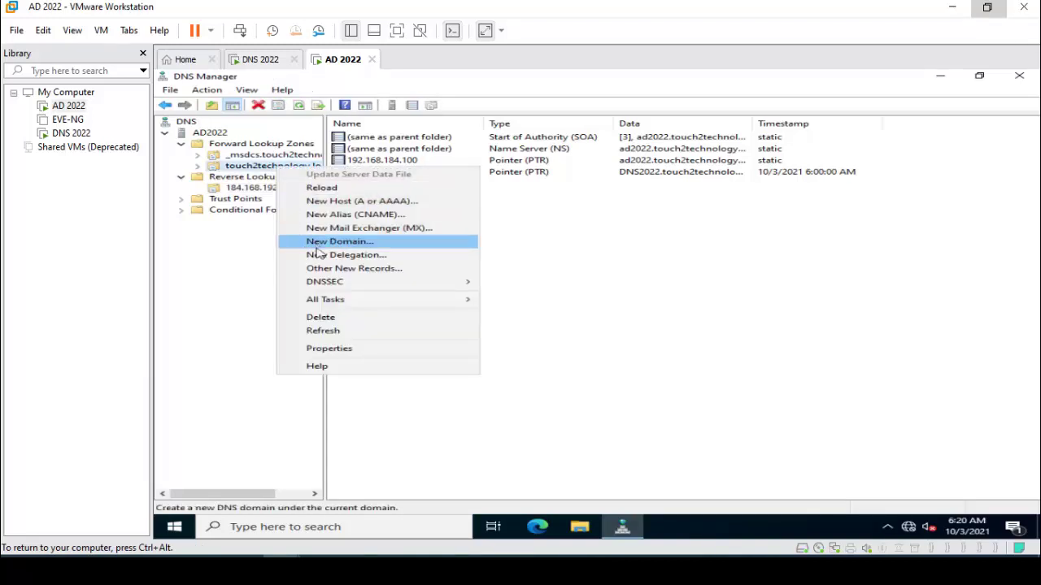
click(343, 350)
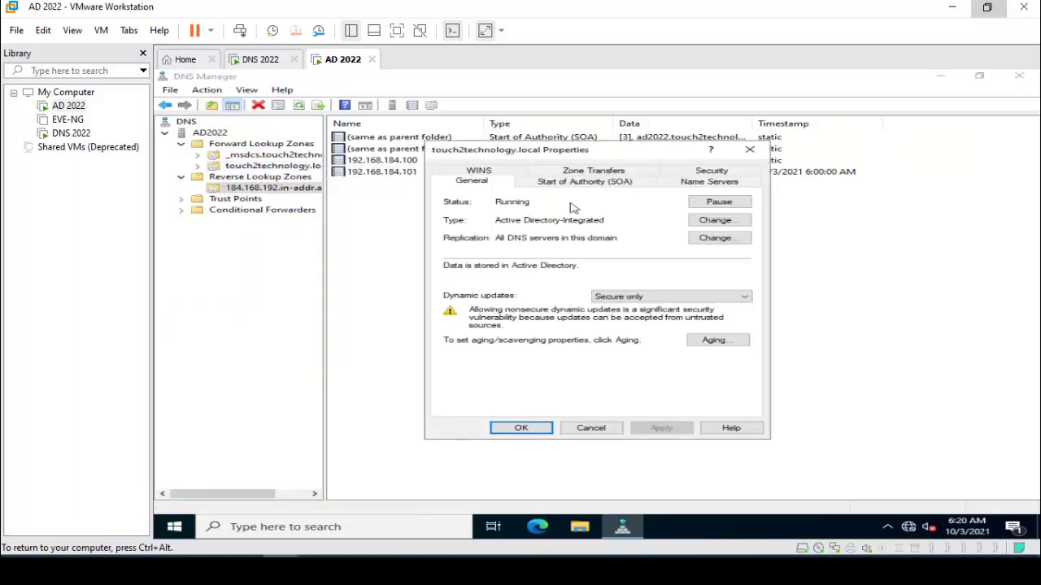
click(593, 171)
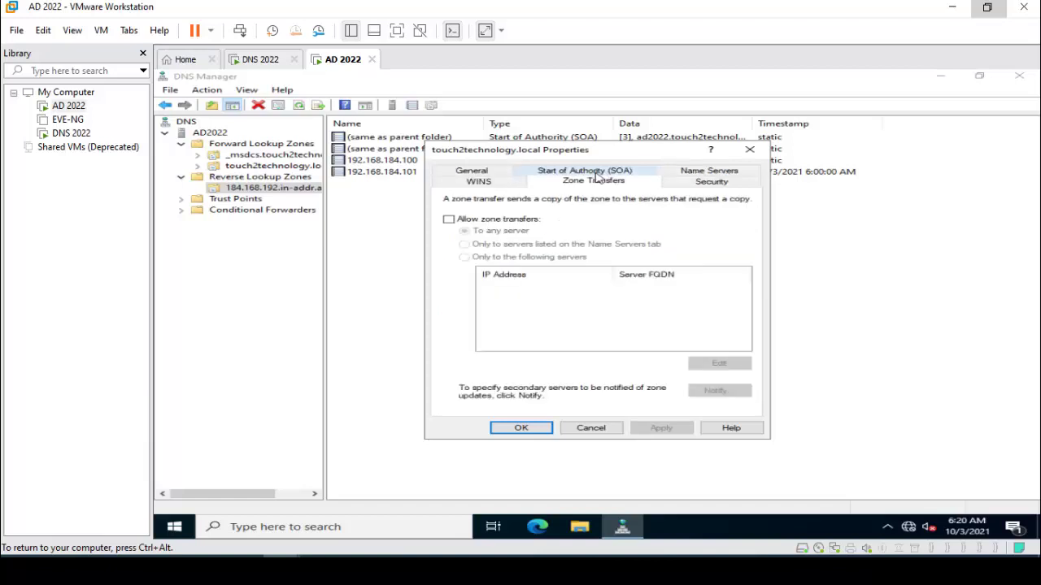
click(483, 222)
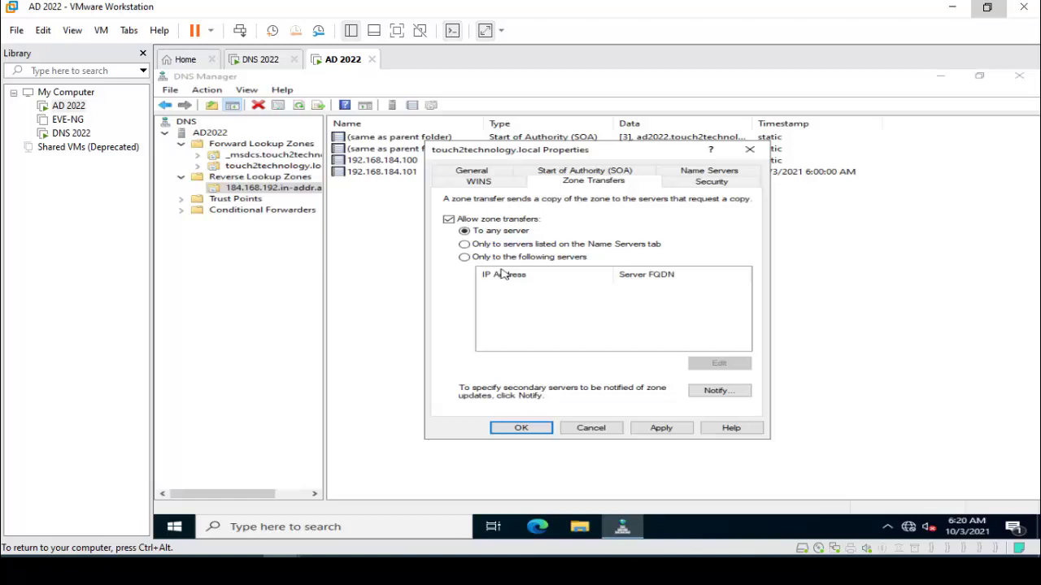
click(465, 245)
click(464, 257)
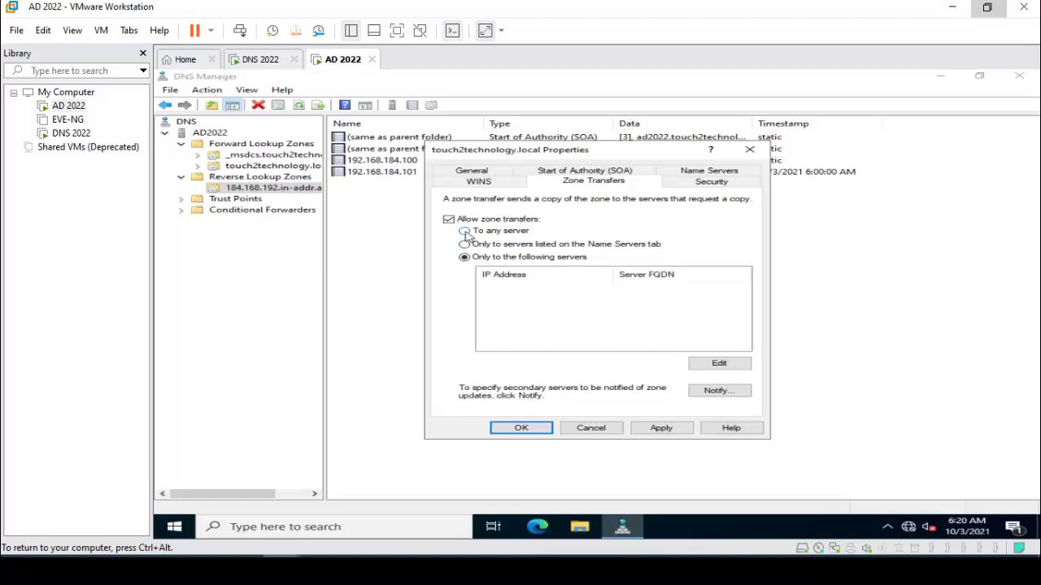
click(466, 232)
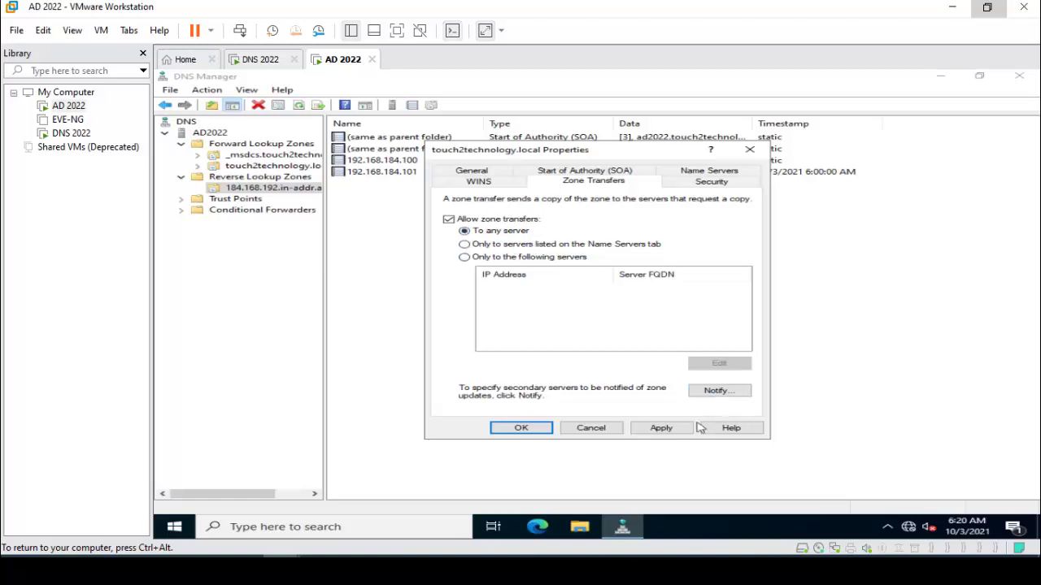
click(662, 428)
click(543, 431)
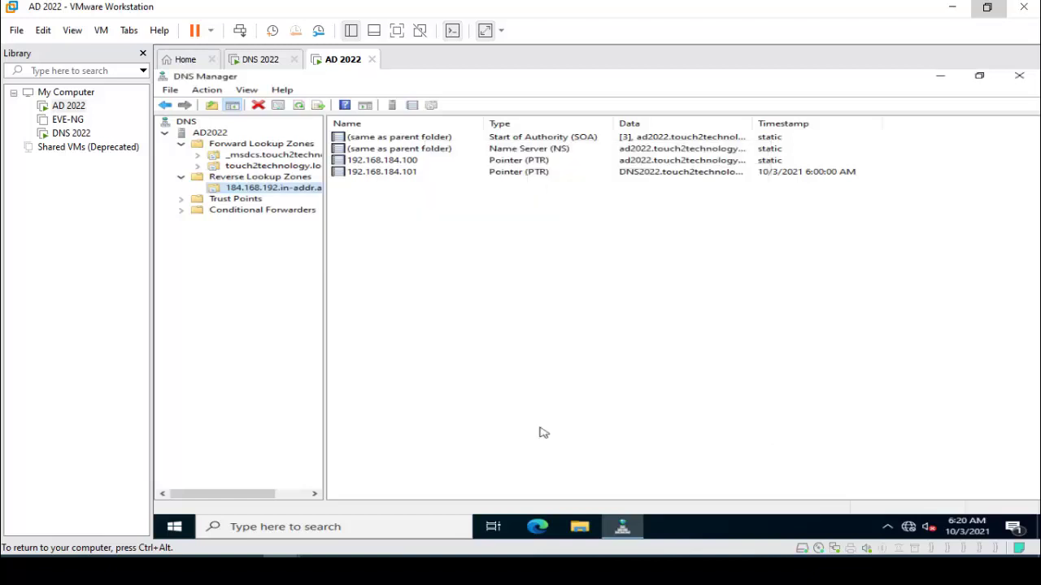
Allow zone transfers to any server for the 184.168.192.in-addr.arpa reverse zone, apply the change, and refresh the zone
click(254, 178)
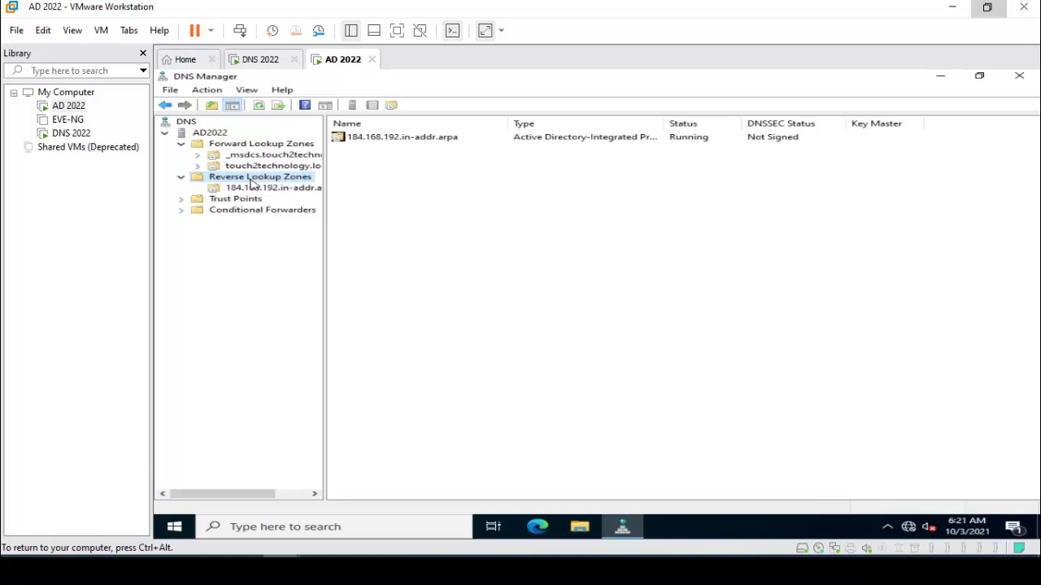
right_click(252, 184)
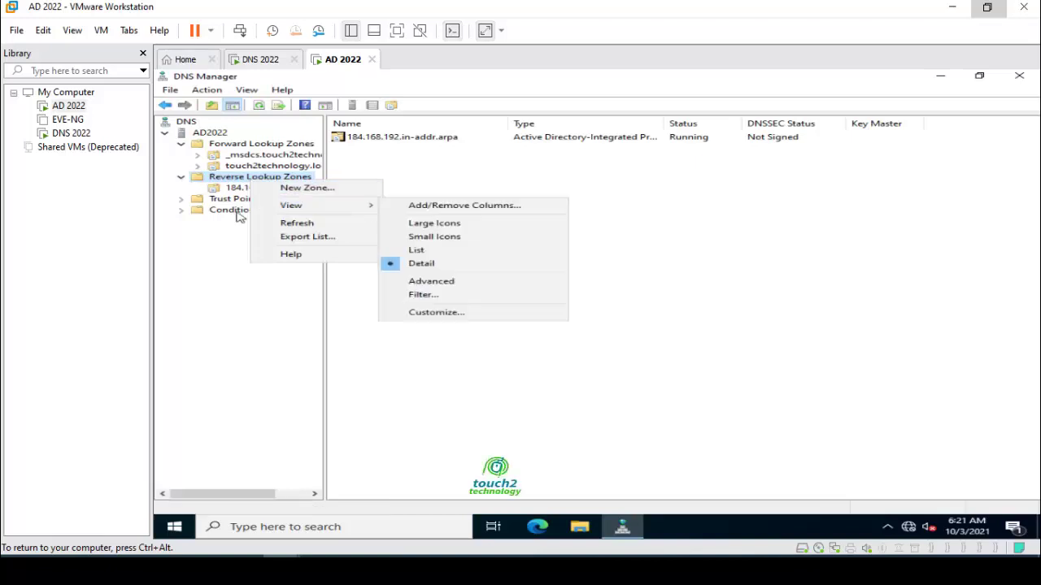
click(235, 187)
right_click(236, 187)
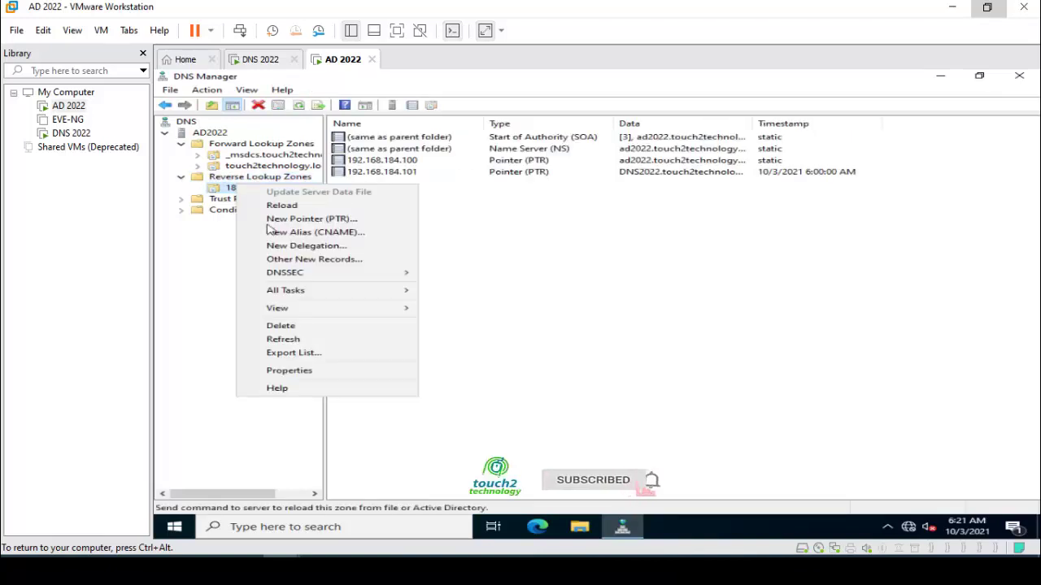
click(317, 375)
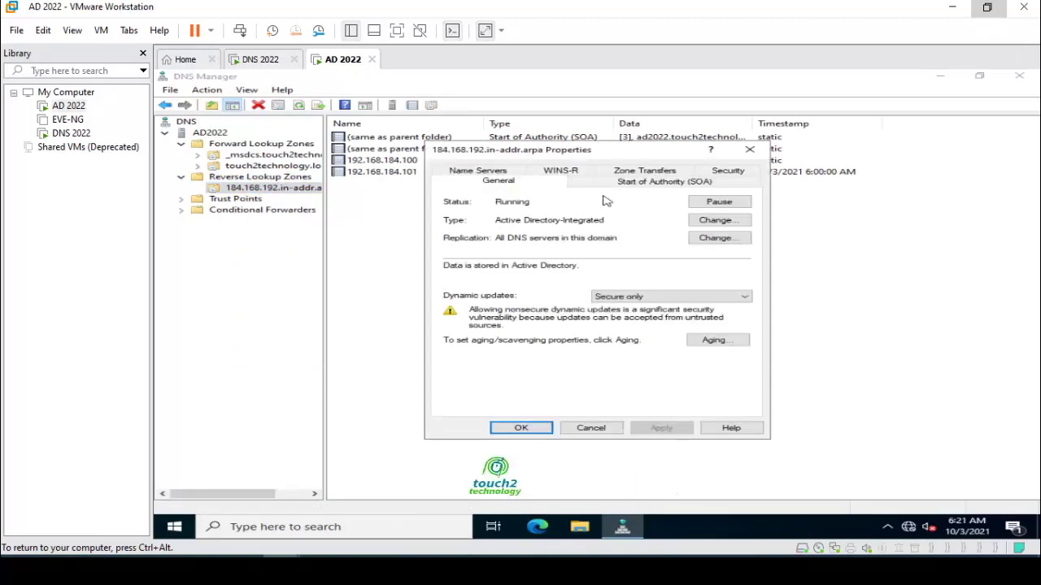
click(636, 171)
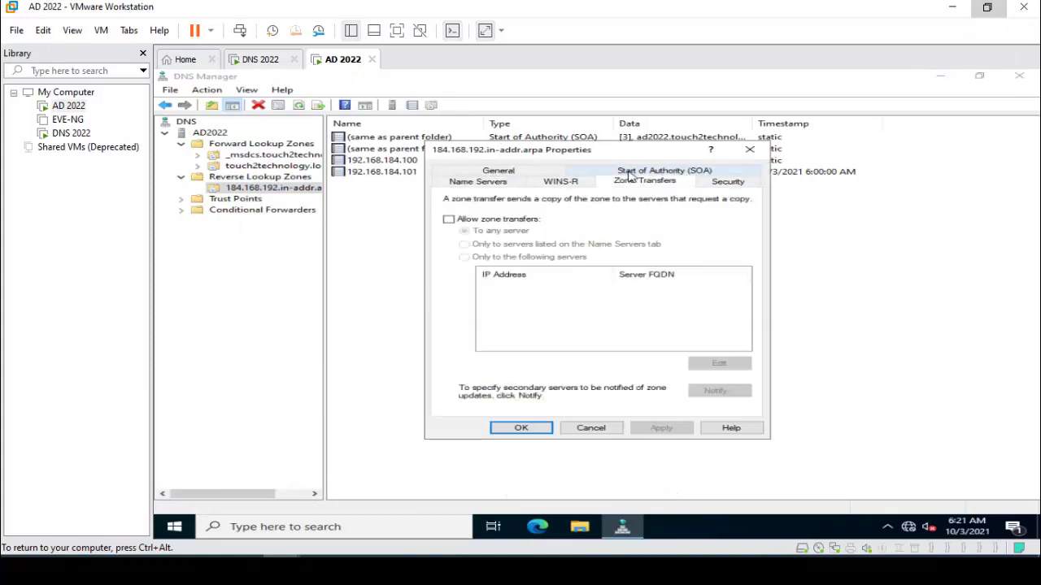
click(496, 221)
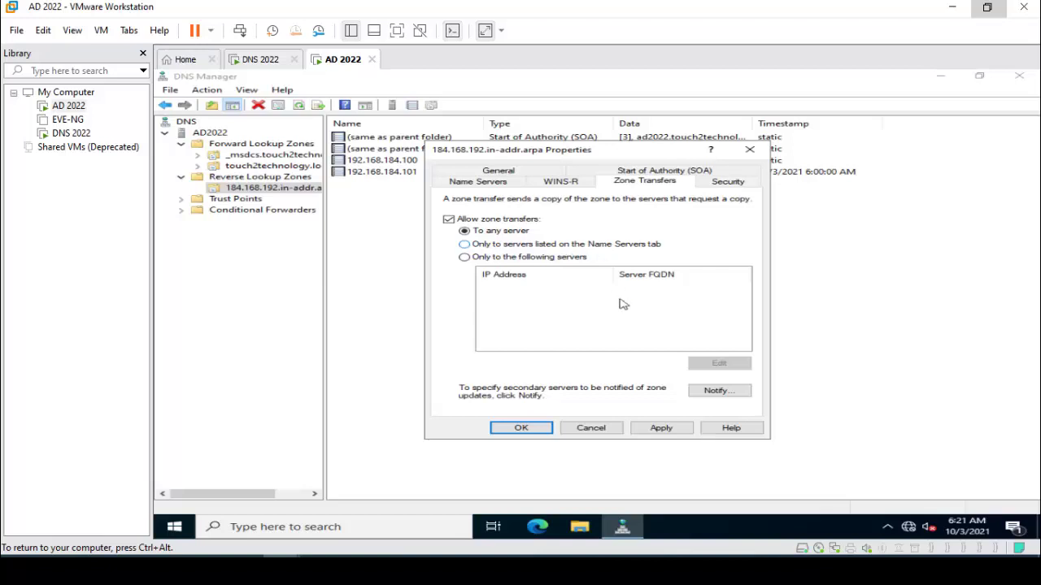
click(662, 428)
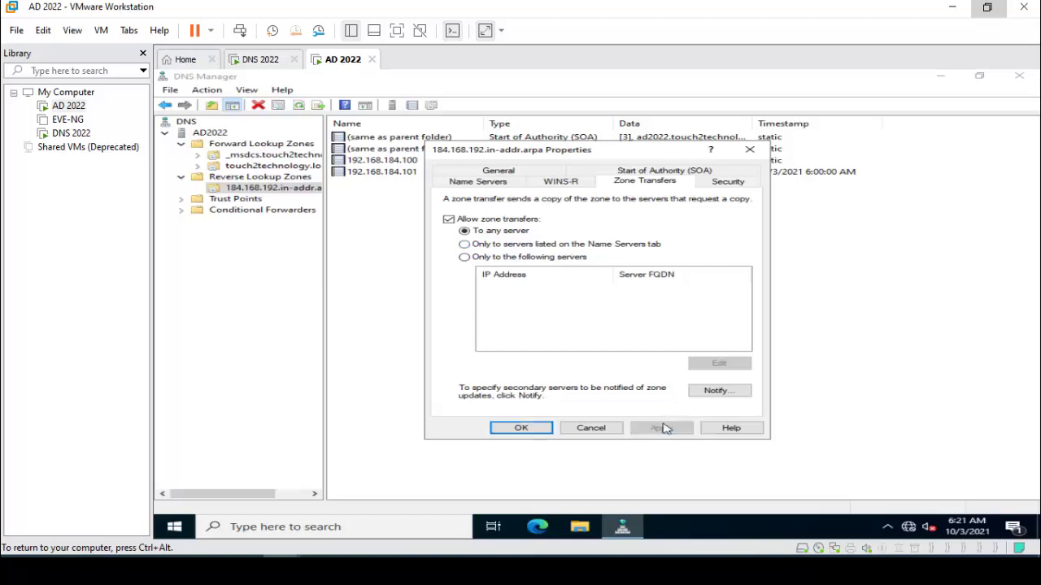
click(539, 428)
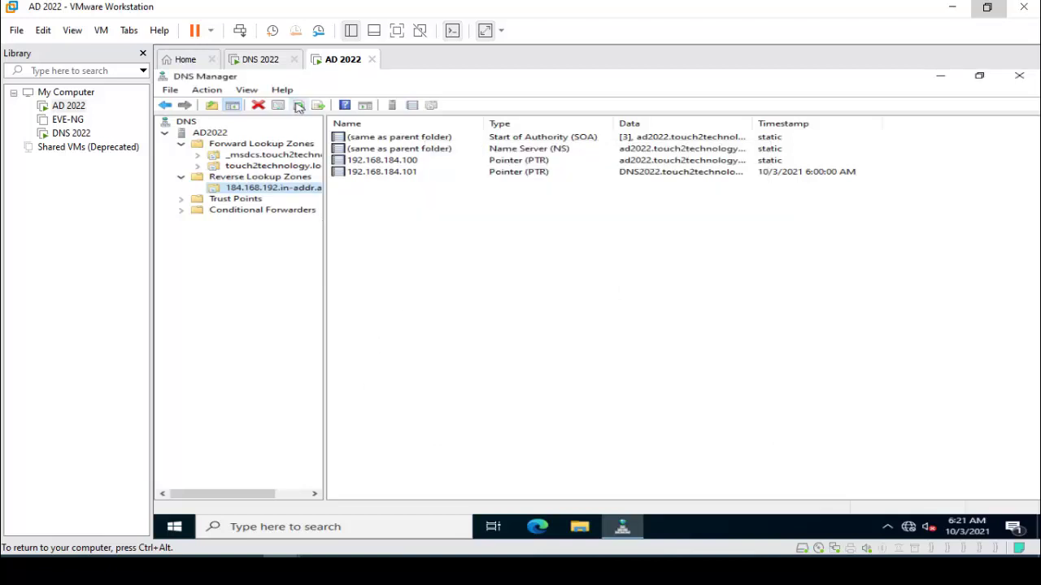
click(299, 106)
click(299, 106)
On the DNS 2022 VM, start a new forward lookup zone as a secondary zone named touch2technology.local
click(266, 62)
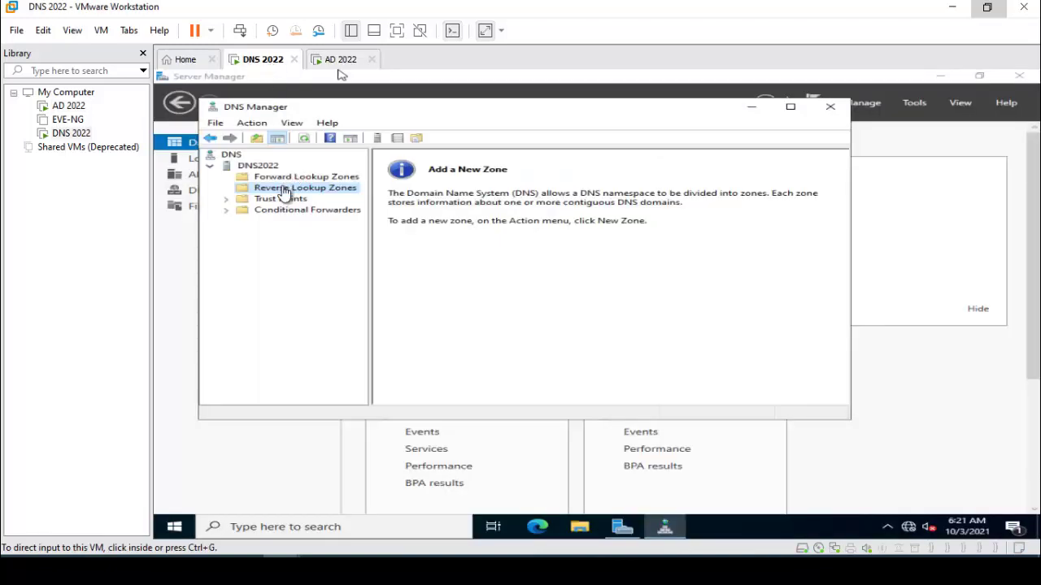
click(328, 178)
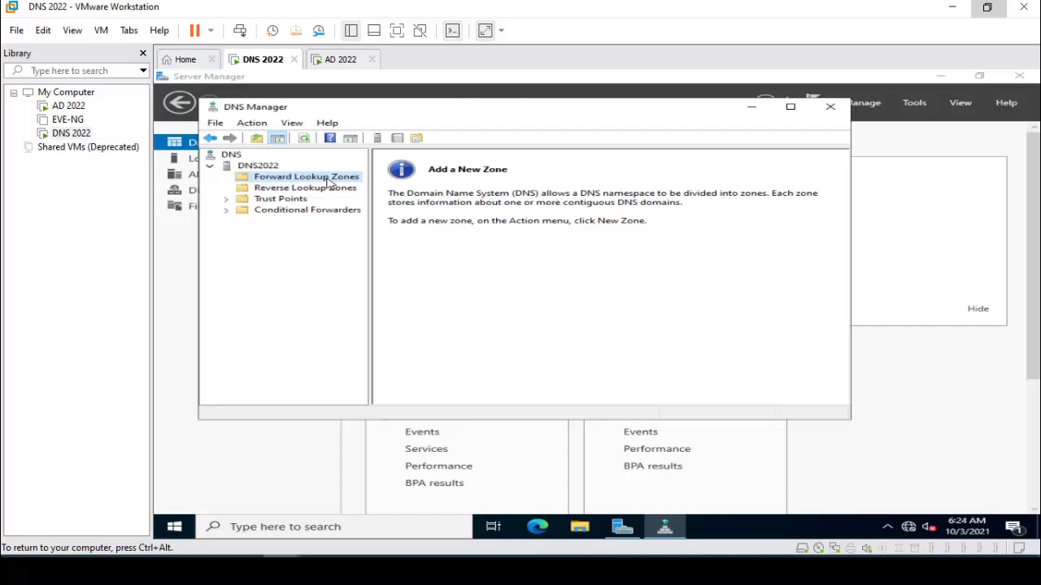
right_click(328, 182)
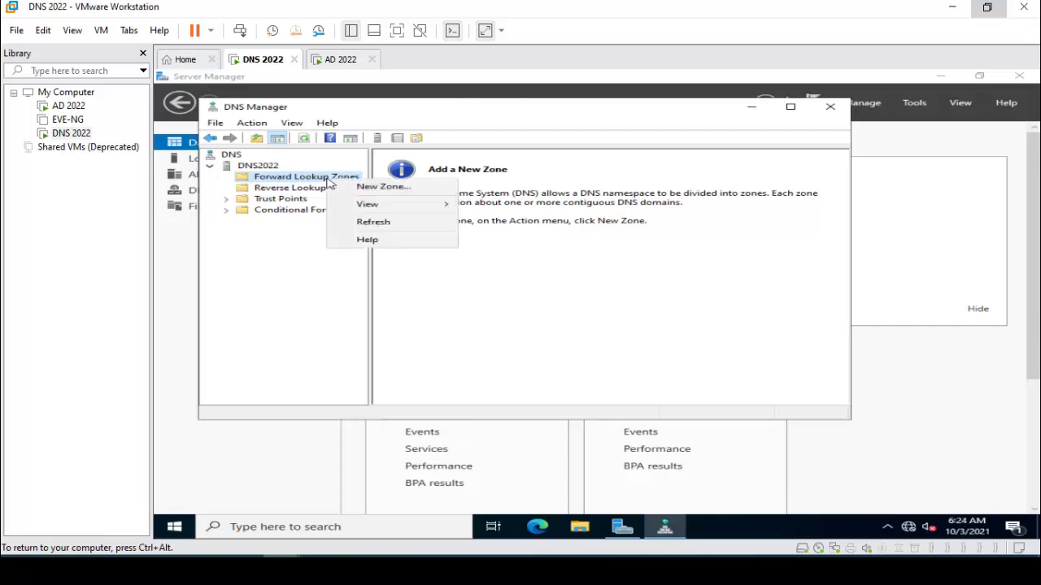
click(381, 187)
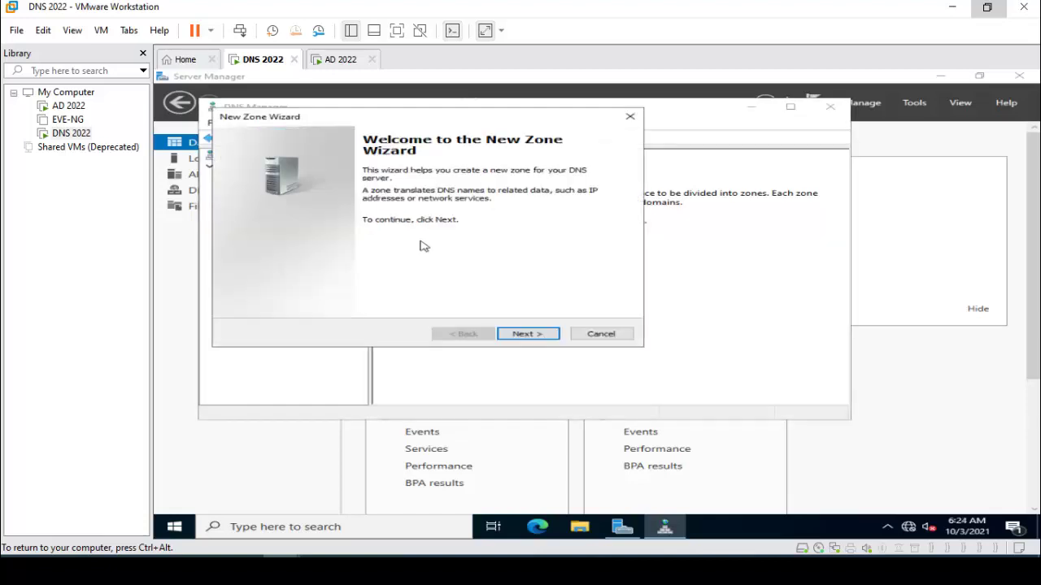
click(544, 334)
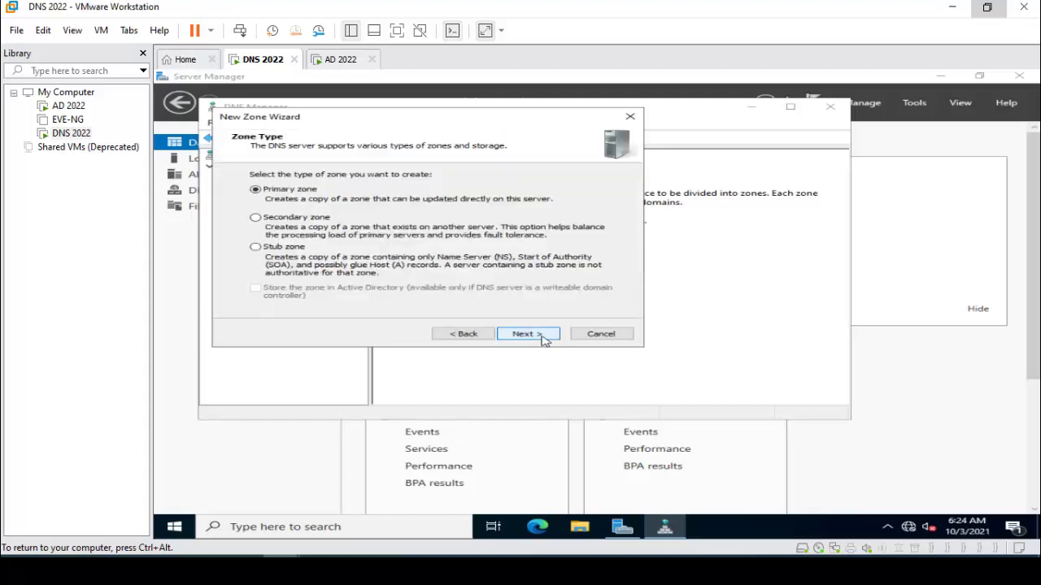
click(317, 218)
click(525, 334)
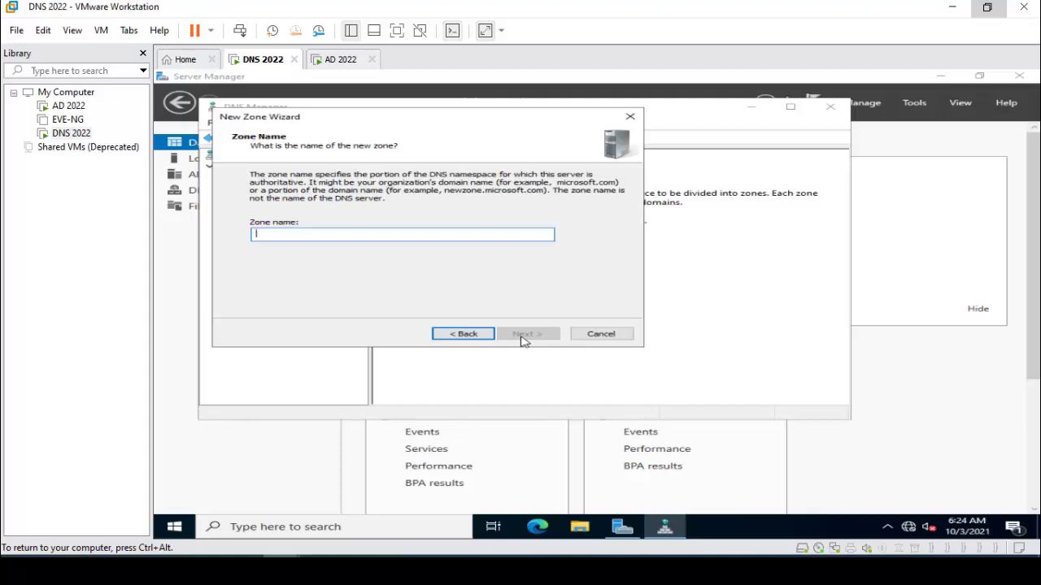
text(to)
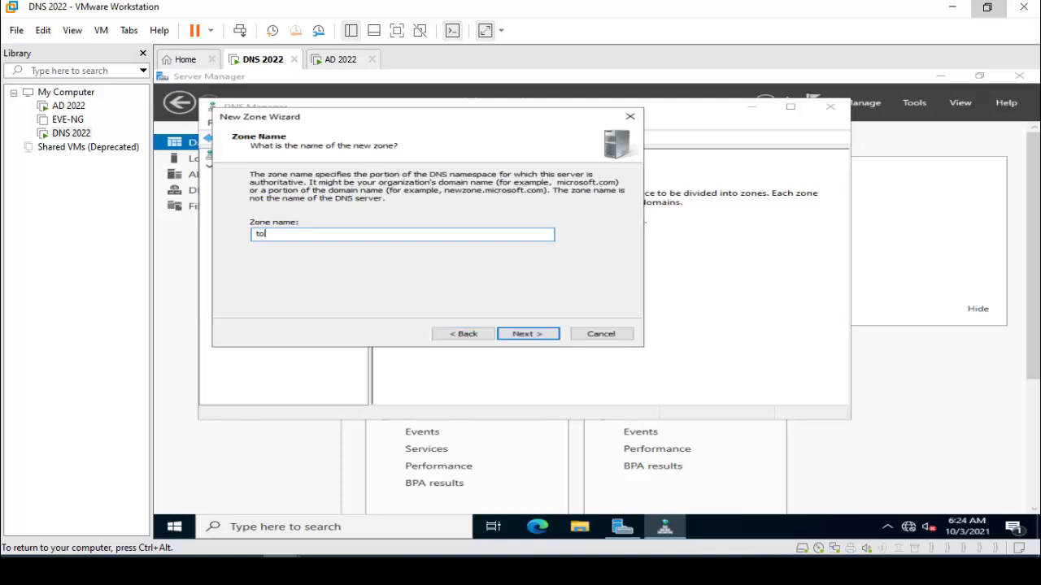
text(uch2technology.local)
click(522, 336)
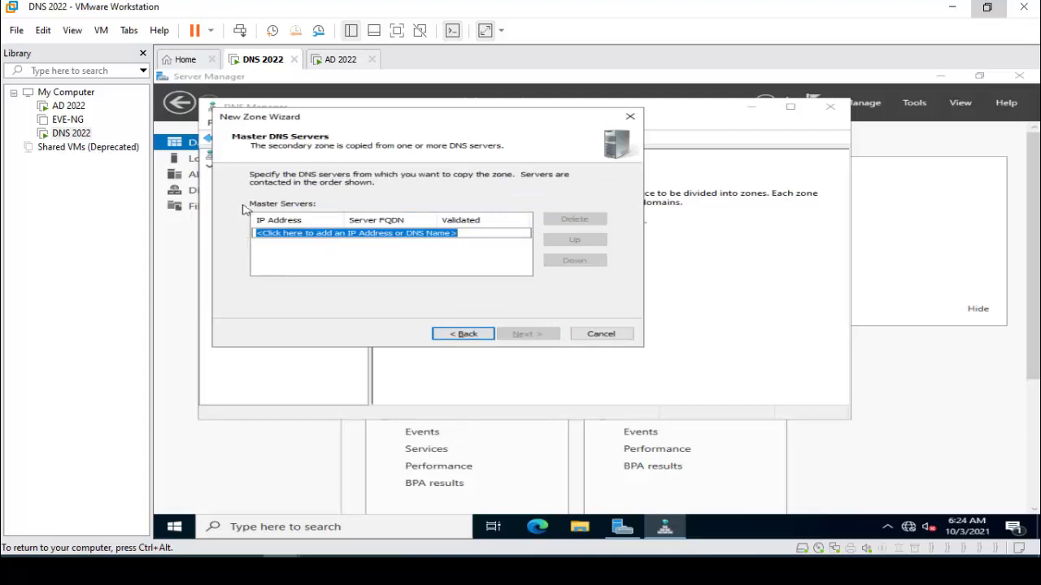
Add the AD2022 server's address, 192.168.184.100, as the master DNS server for the secondary zone
click(331, 234)
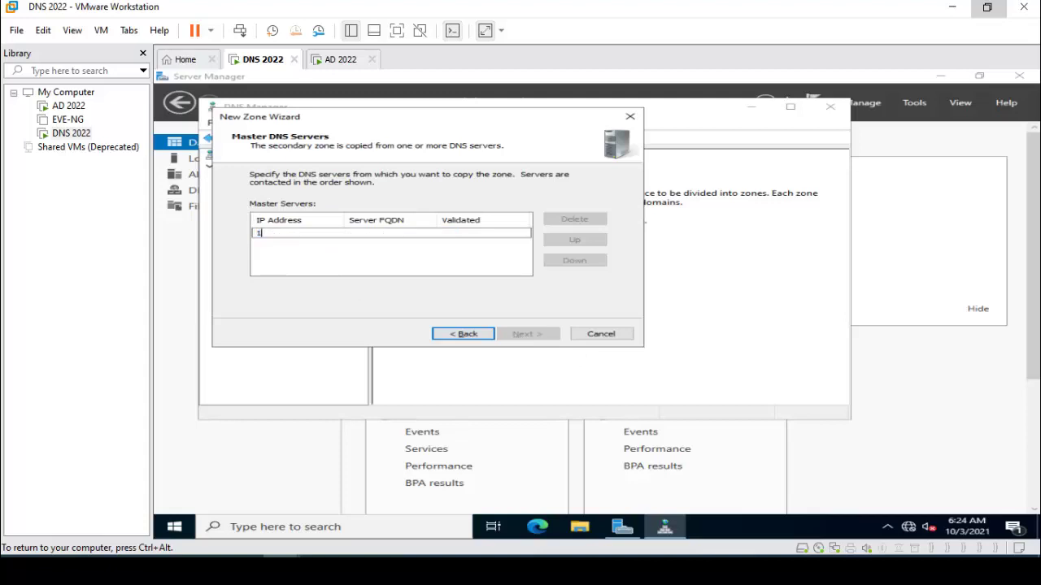
text(192.168.184.200)
key(Return)
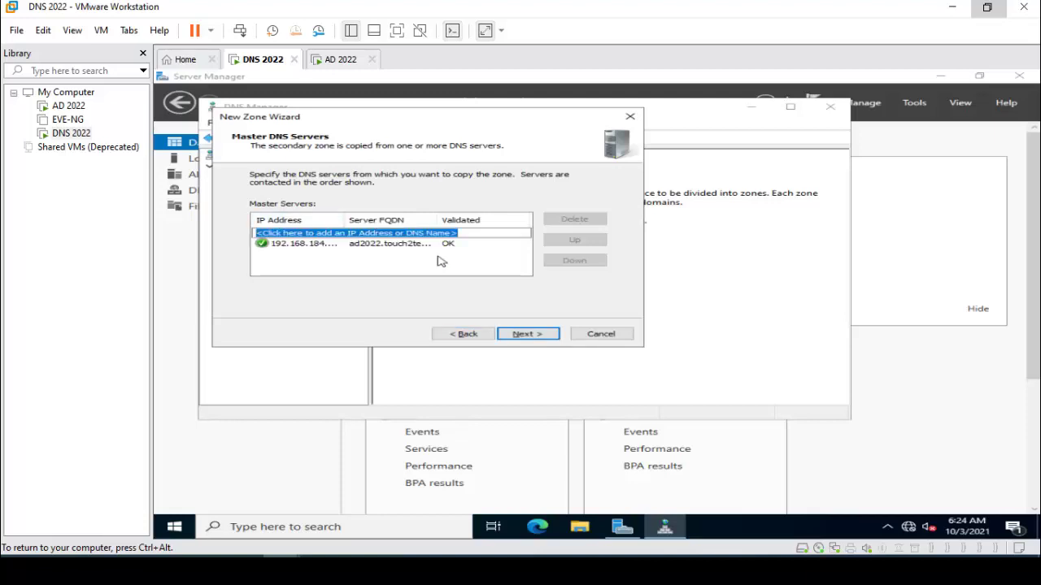
Finish creating the secondary forward zone and open touch2technology.local under the forward lookup zones
click(524, 335)
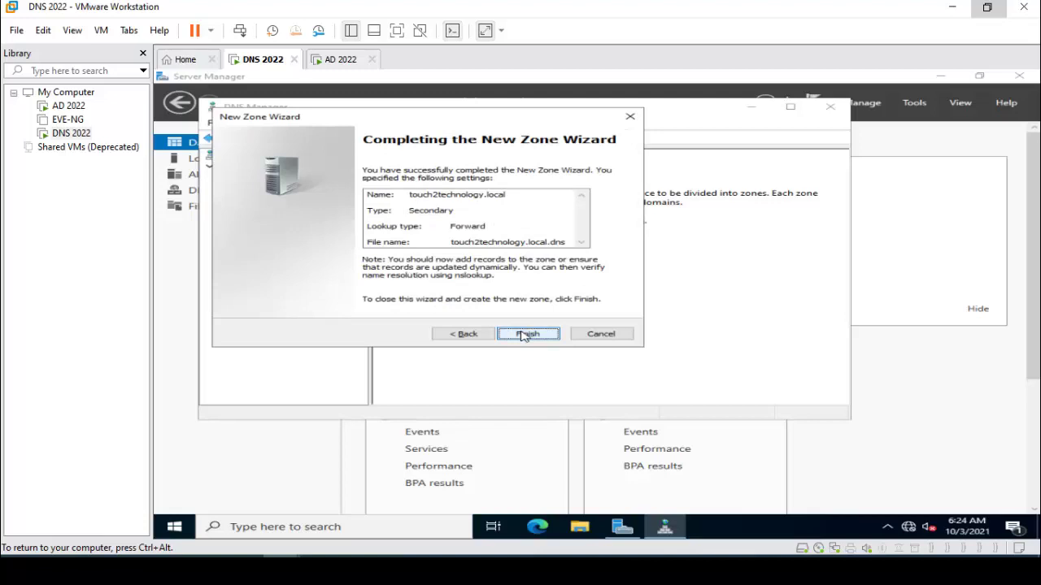
click(527, 334)
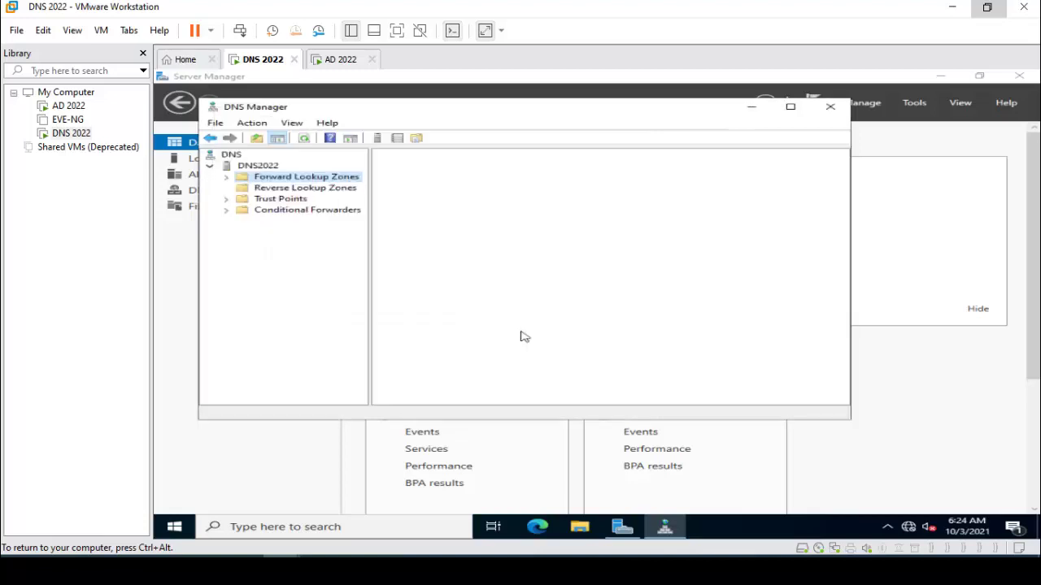
double_click(282, 182)
click(288, 189)
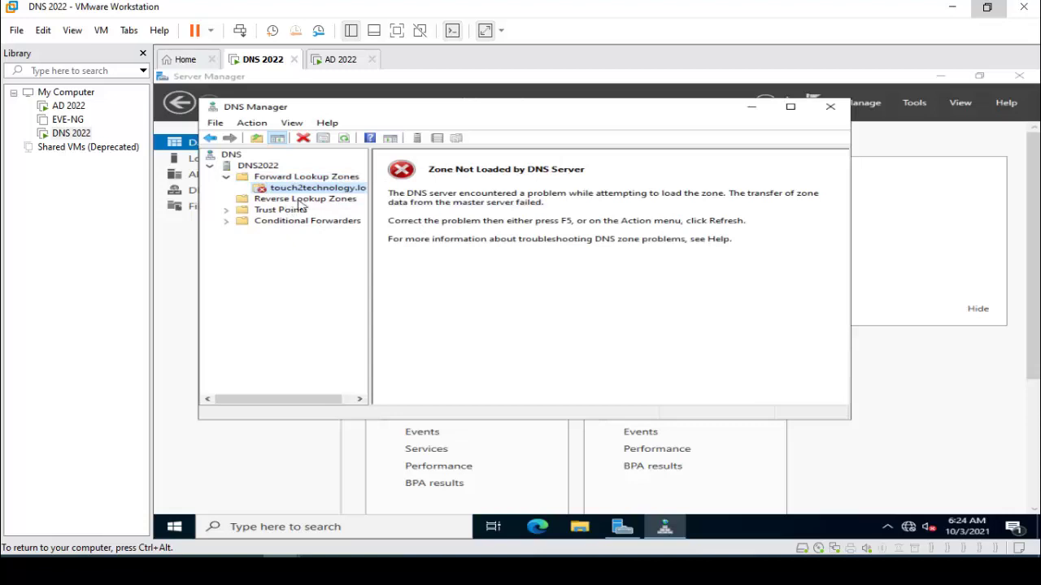
Start a new IPv4 reverse lookup zone as a secondary zone with network ID 192.168.184
click(299, 201)
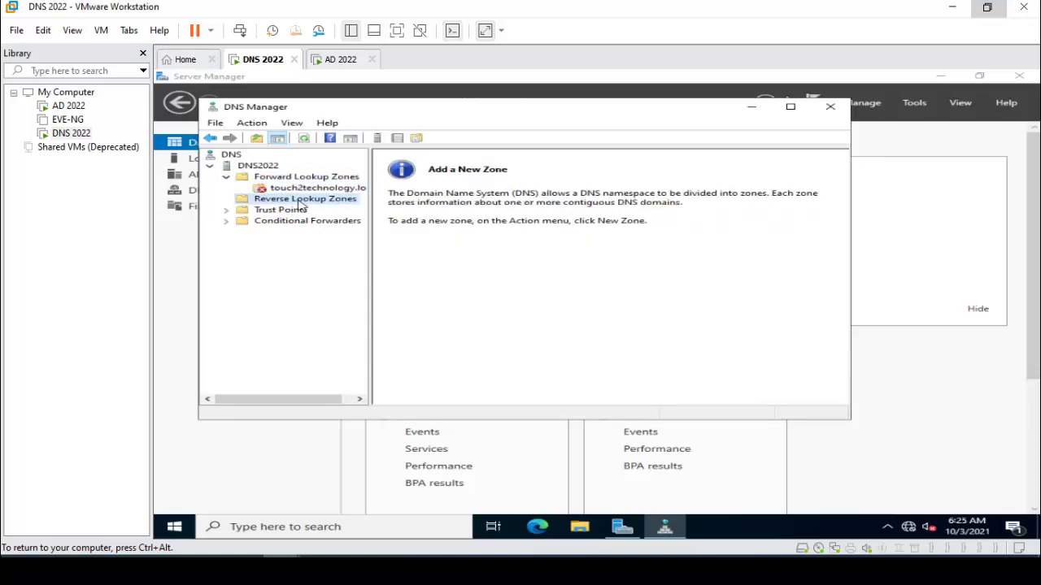
right_click(300, 205)
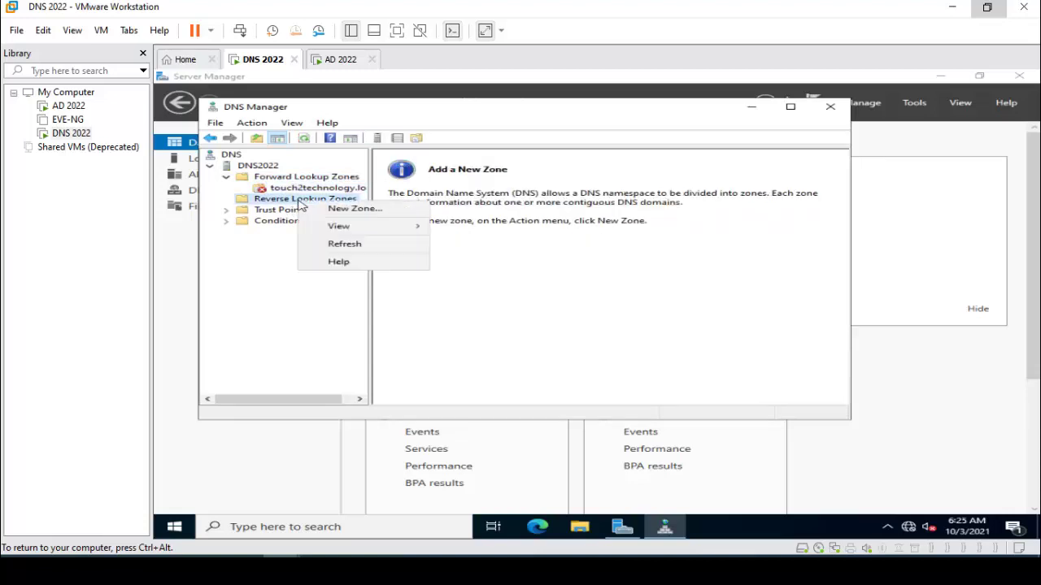
click(349, 208)
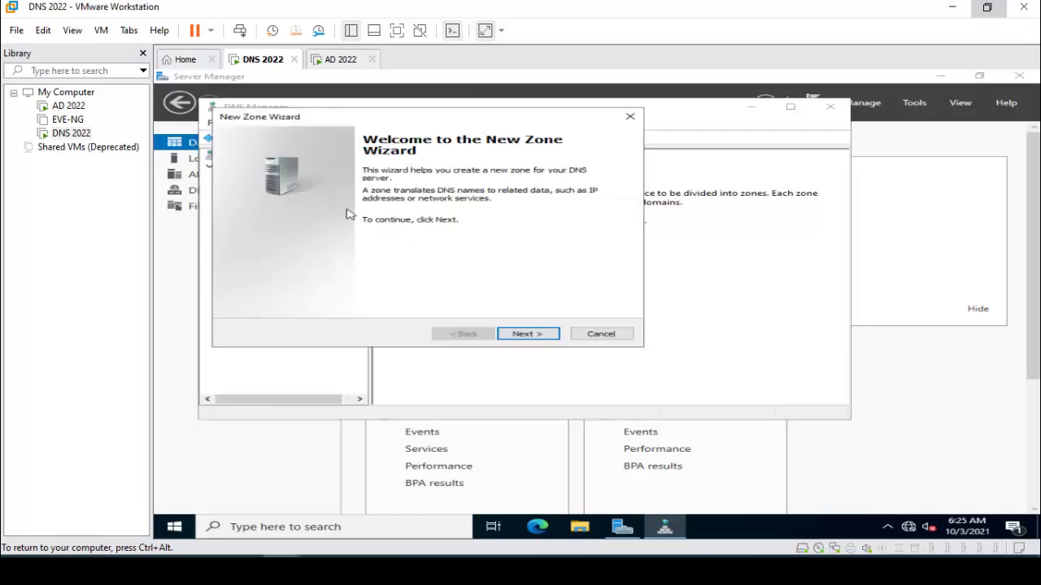
click(538, 334)
click(305, 218)
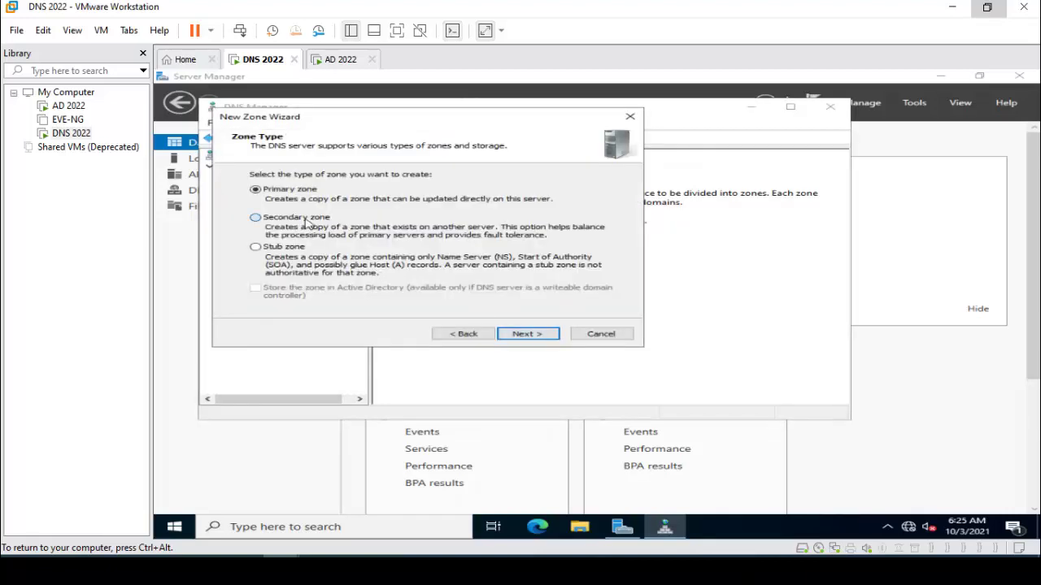
click(517, 335)
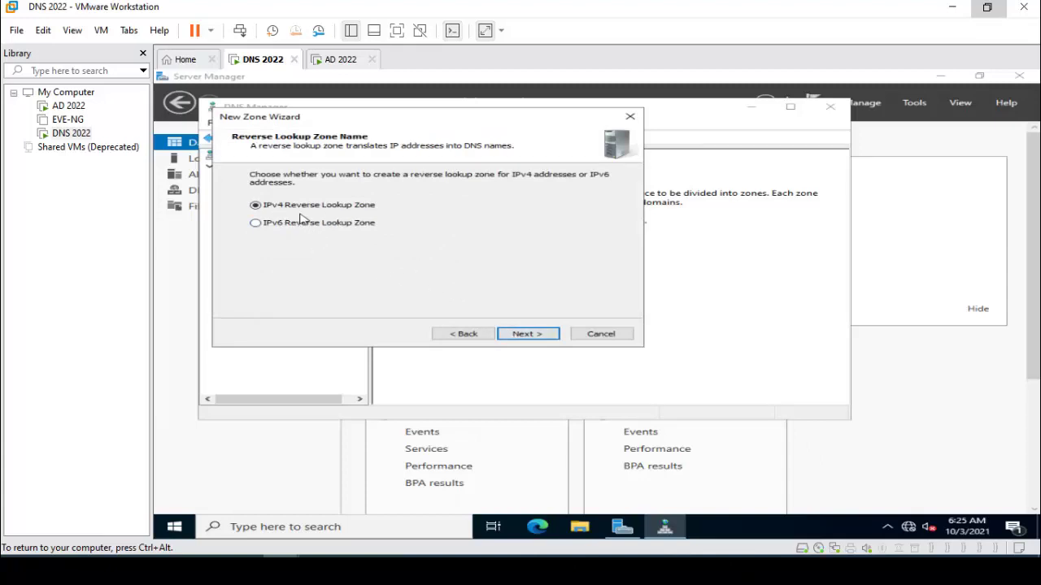
click(519, 334)
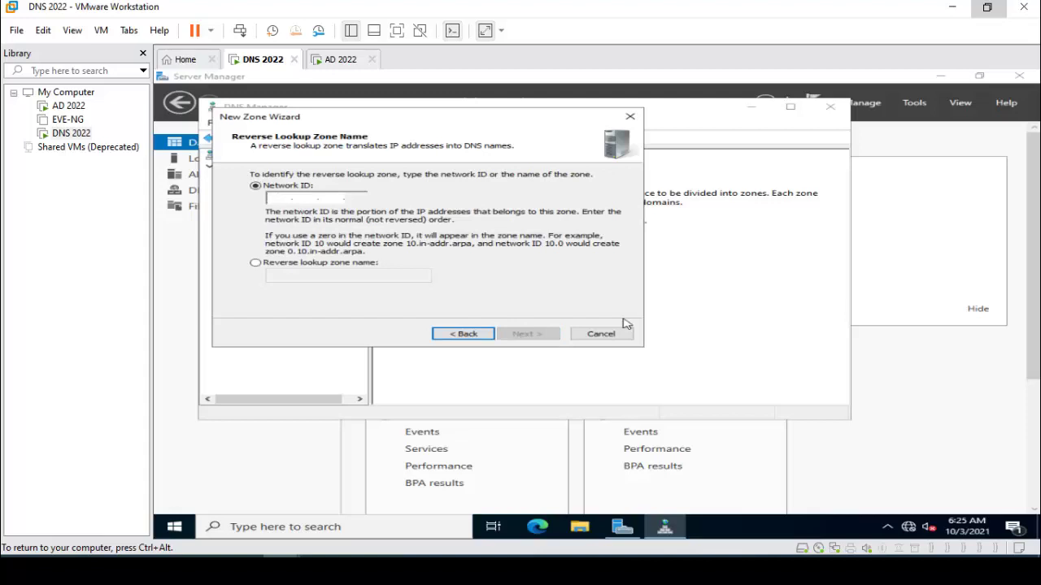
text(1)
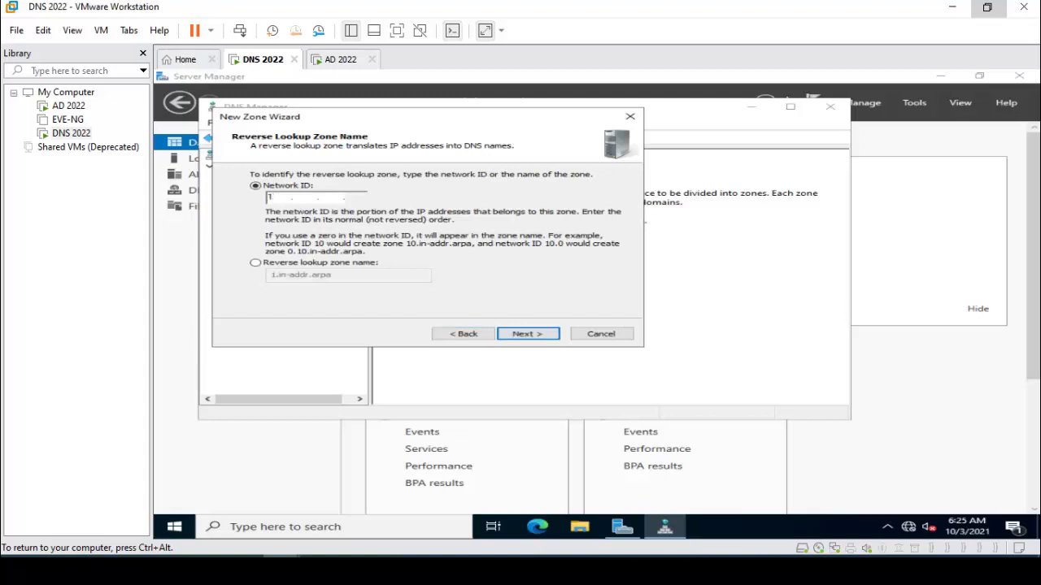
text(92.168.184)
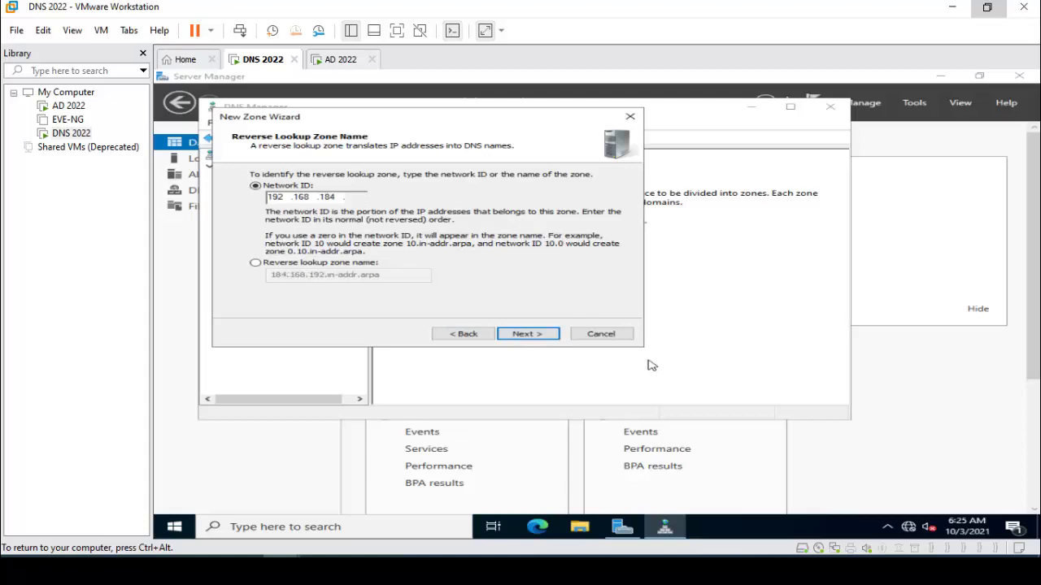
click(524, 334)
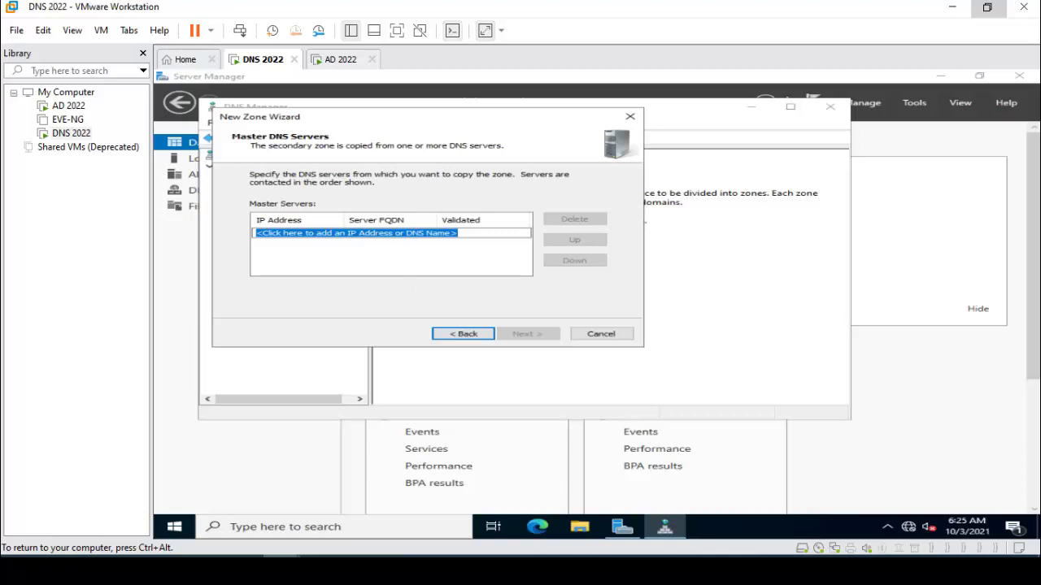
Add 192.168.184.100 as the master DNS server for the reverse zone and finish creating the zone
text(192)
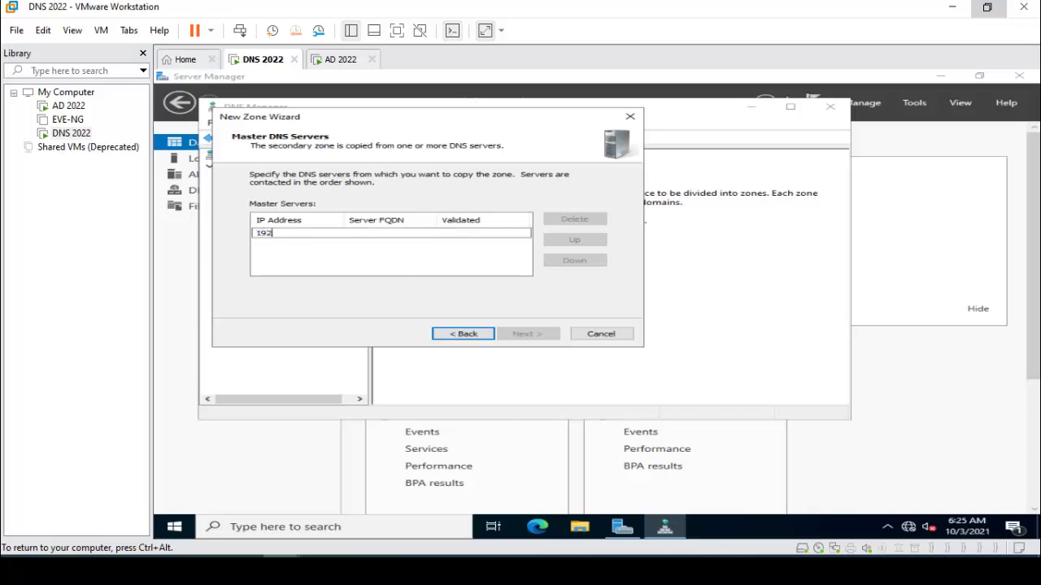
text(.168.184.100)
key(Return)
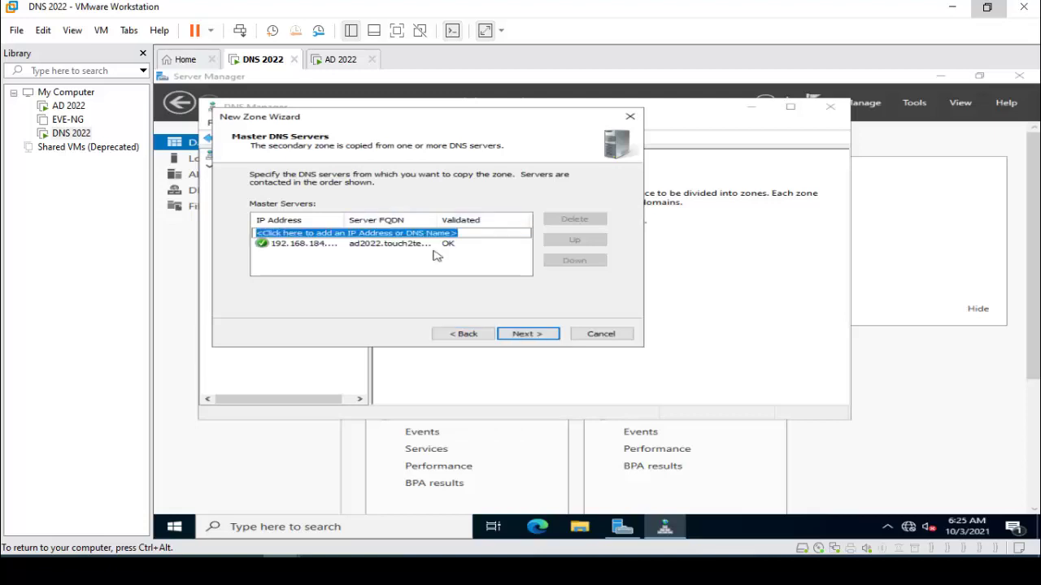
click(525, 333)
click(522, 333)
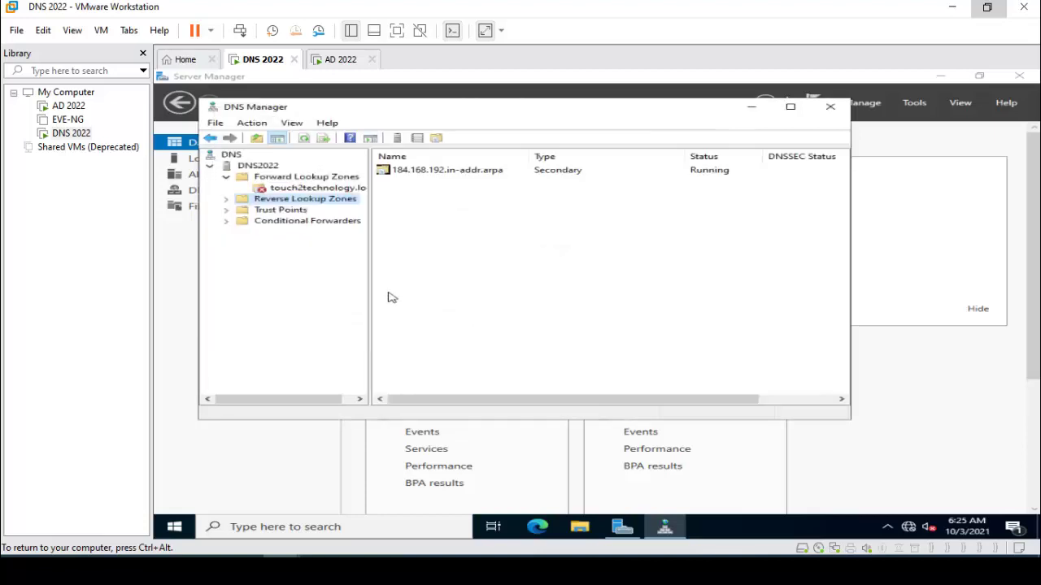
Open the 184.168.192.in-addr.arpa reverse zone's records, and refresh the touch2technology.local forward zone
double_click(275, 200)
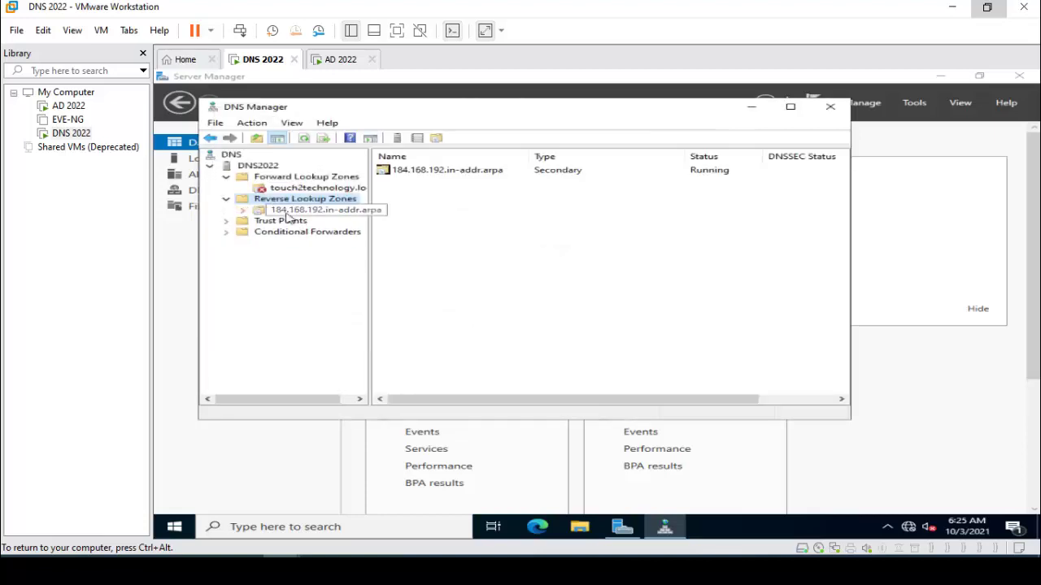
click(286, 212)
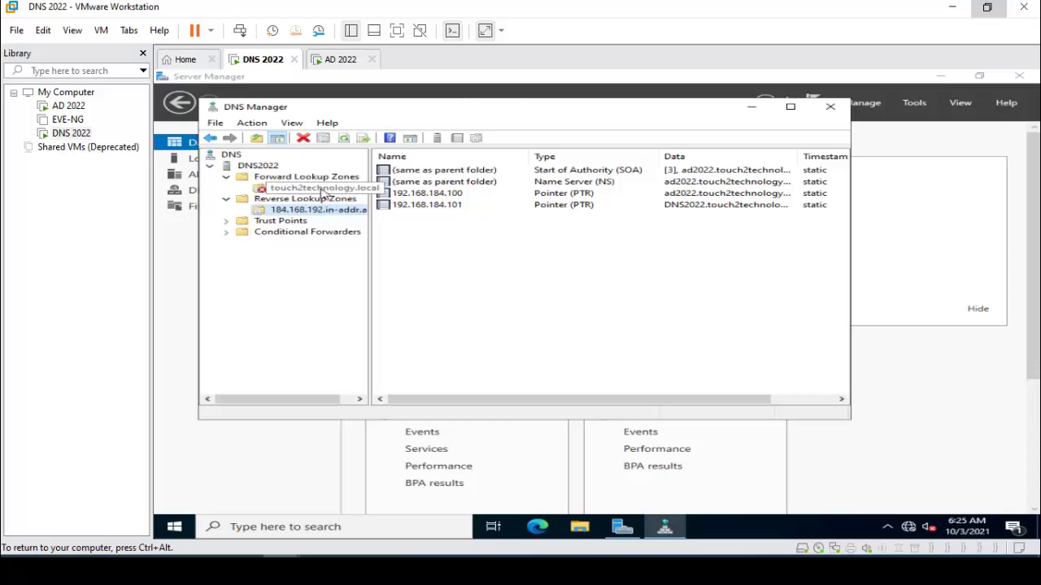
click(321, 192)
click(343, 138)
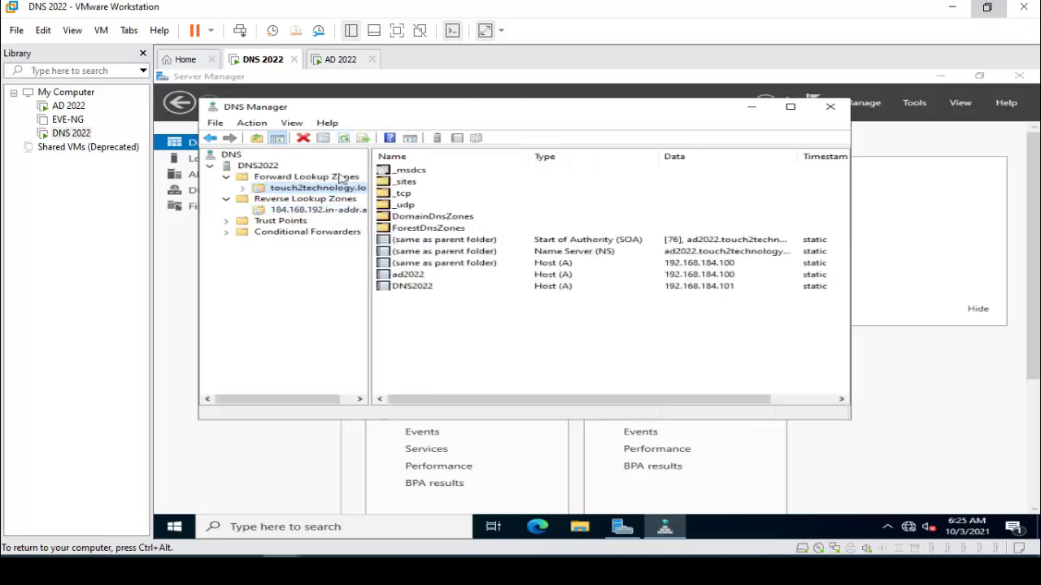
Review the records copied into the touch2technology.local forward zone and the 184.168.192.in-addr.arpa reverse zone
click(324, 209)
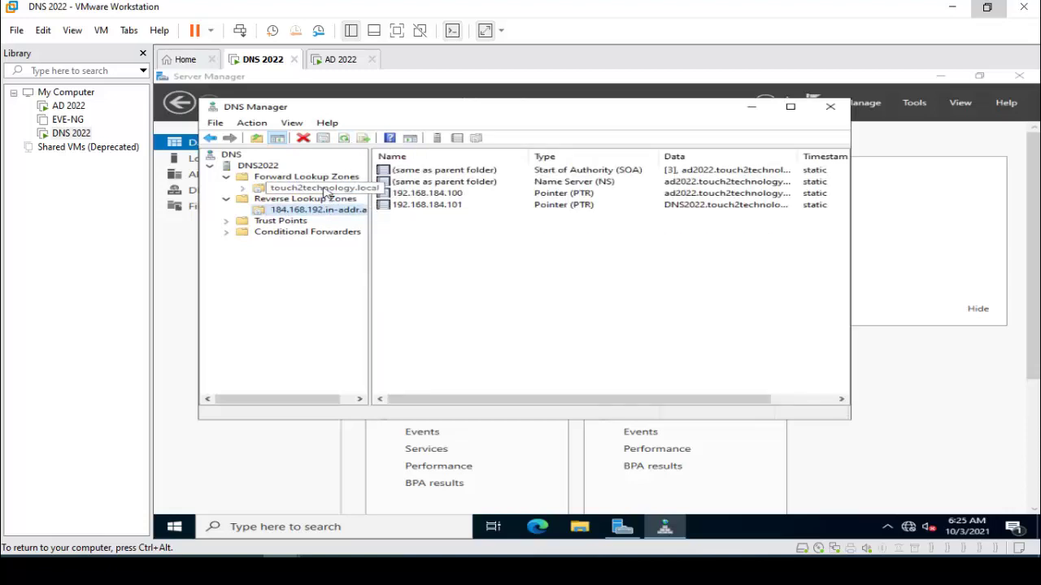
click(323, 191)
click(327, 209)
click(332, 189)
click(332, 212)
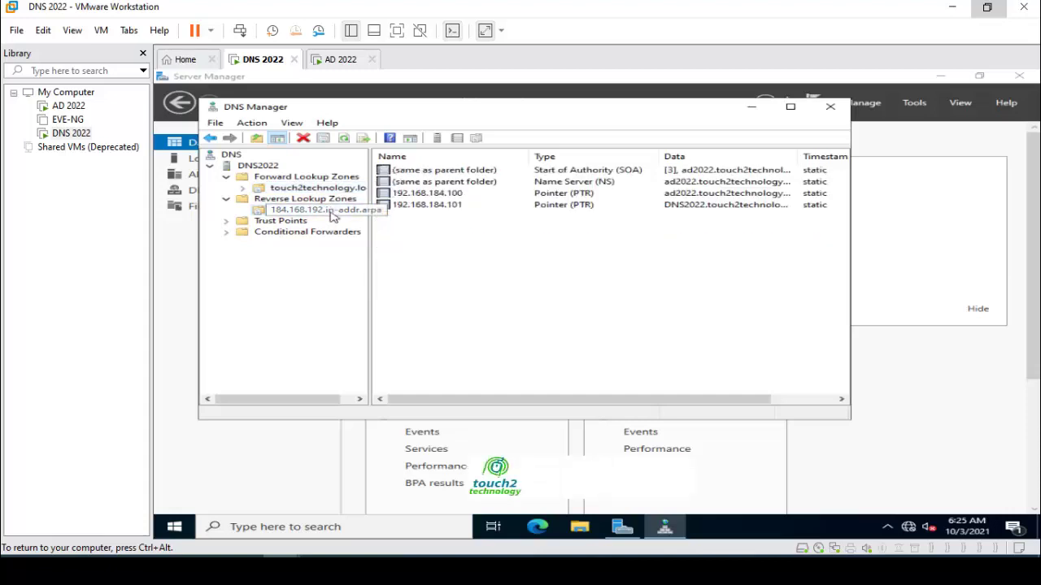
click(325, 188)
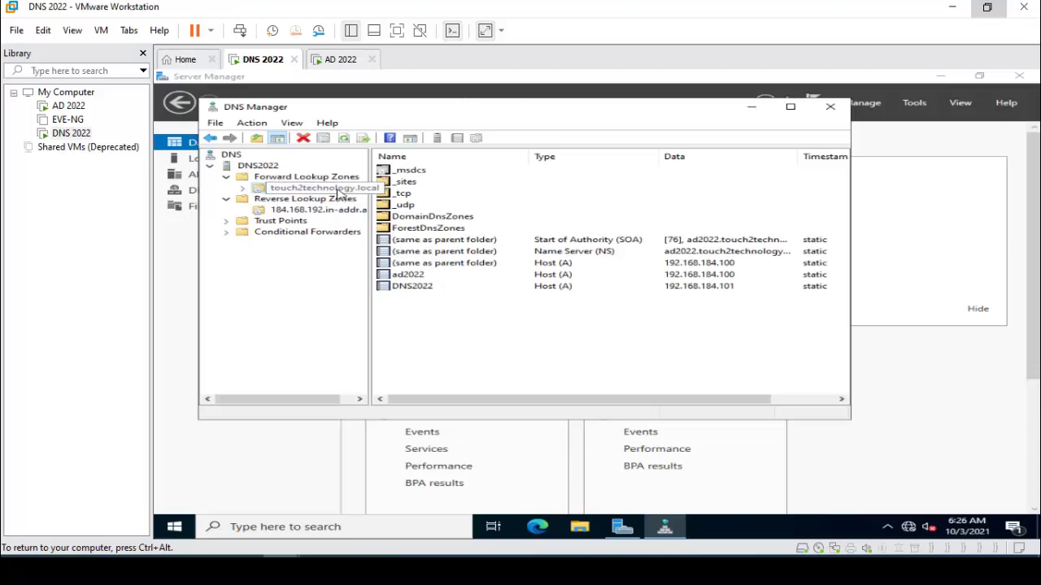
click(340, 212)
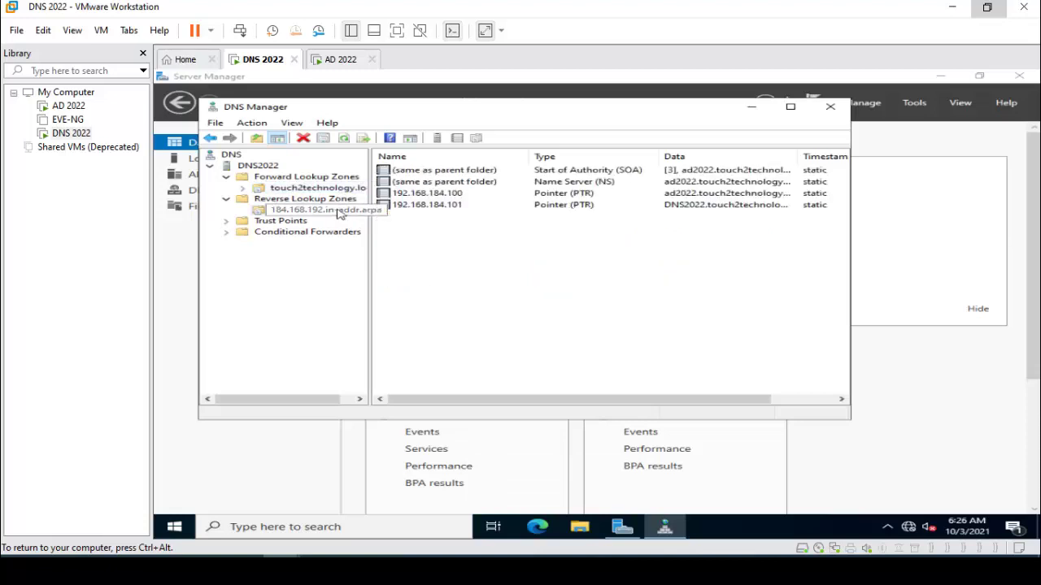
click(322, 188)
click(338, 211)
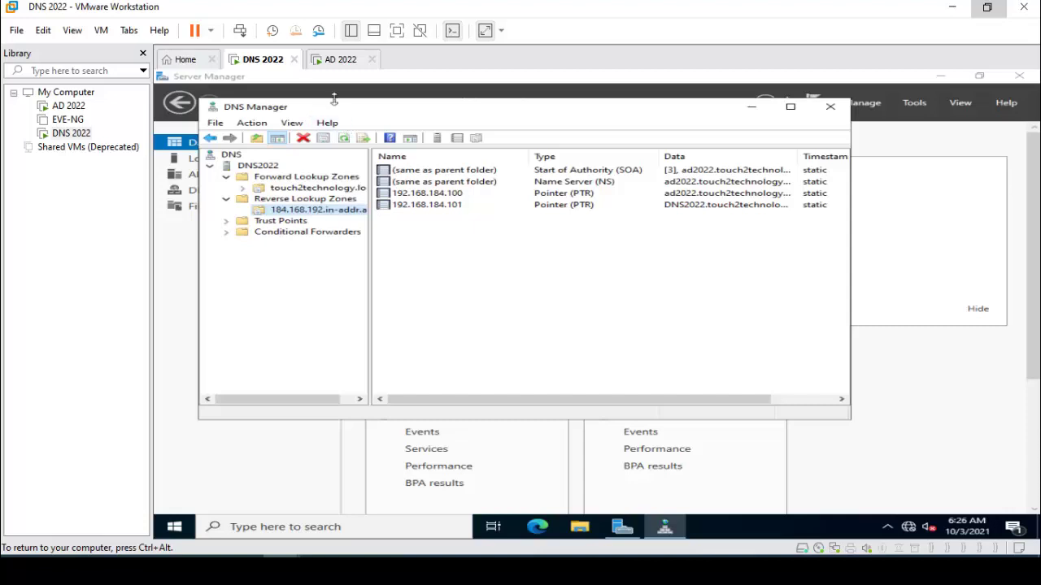
On the AD 2022 VM, copy the fully qualified domain name from the DNS2022 host record's properties
click(340, 59)
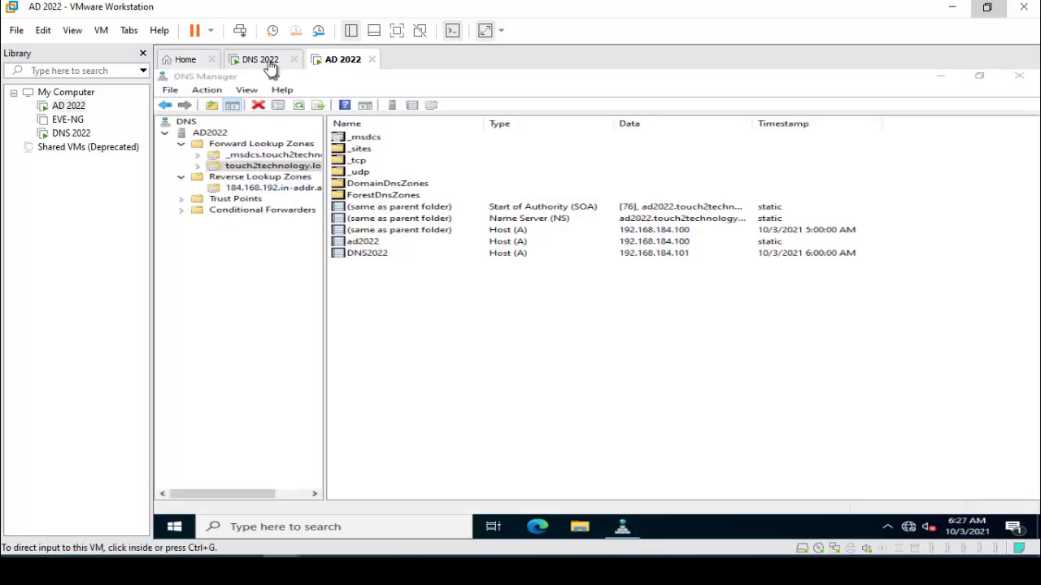
click(388, 256)
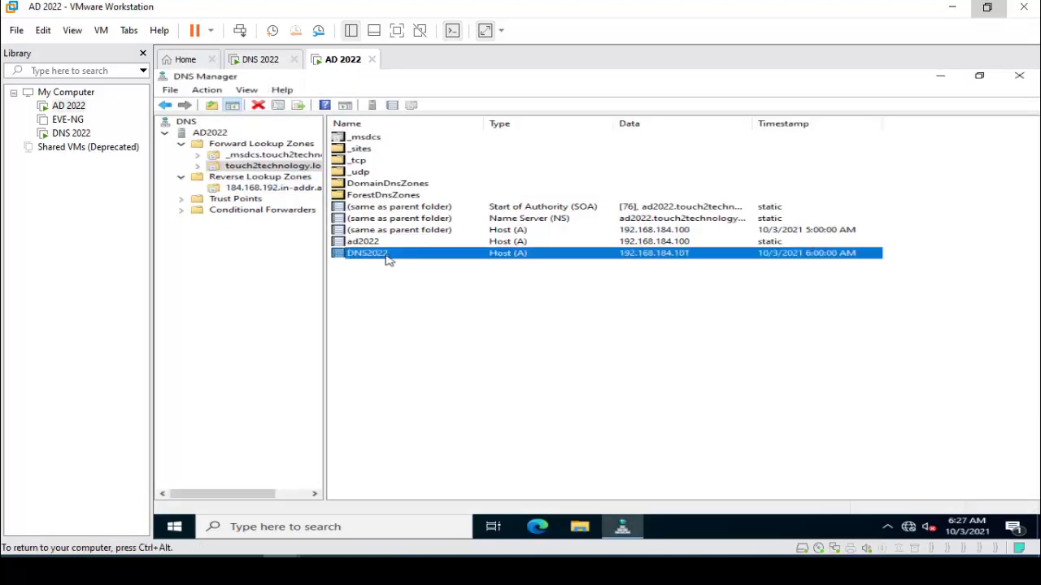
right_click(388, 255)
click(435, 283)
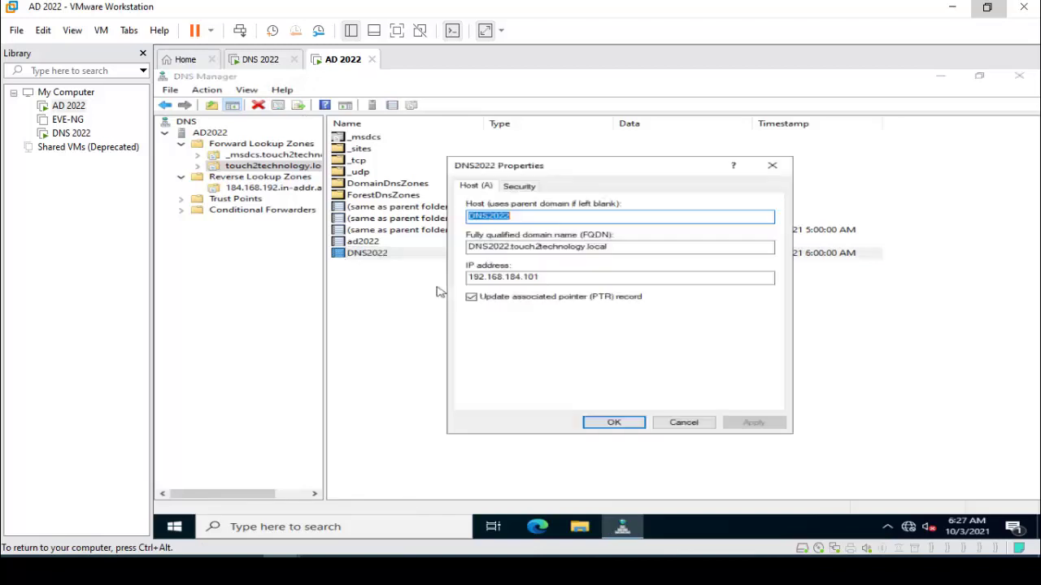
drag(618, 247, 427, 260)
key(ctrl+c)
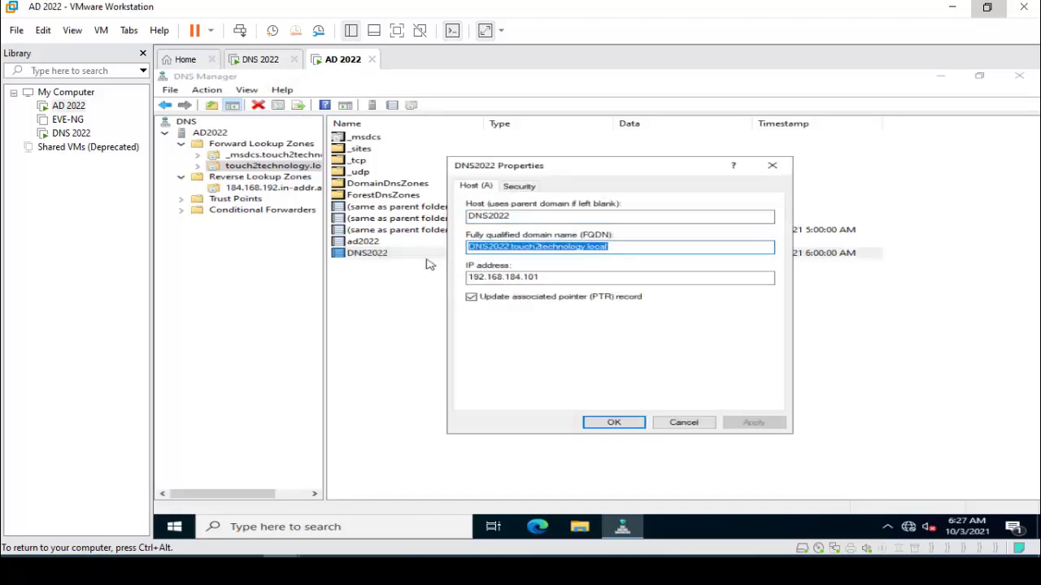
click(772, 167)
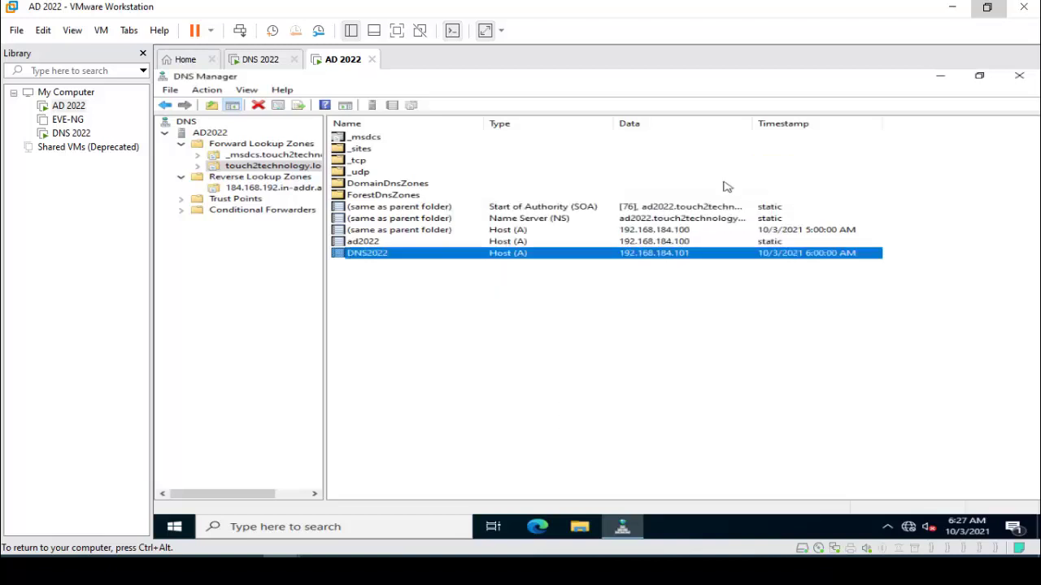
Add DNS2022.touch2technology.local as a name server of the touch2technology.local forward zone, resolving its IP address, and apply the change
right_click(275, 169)
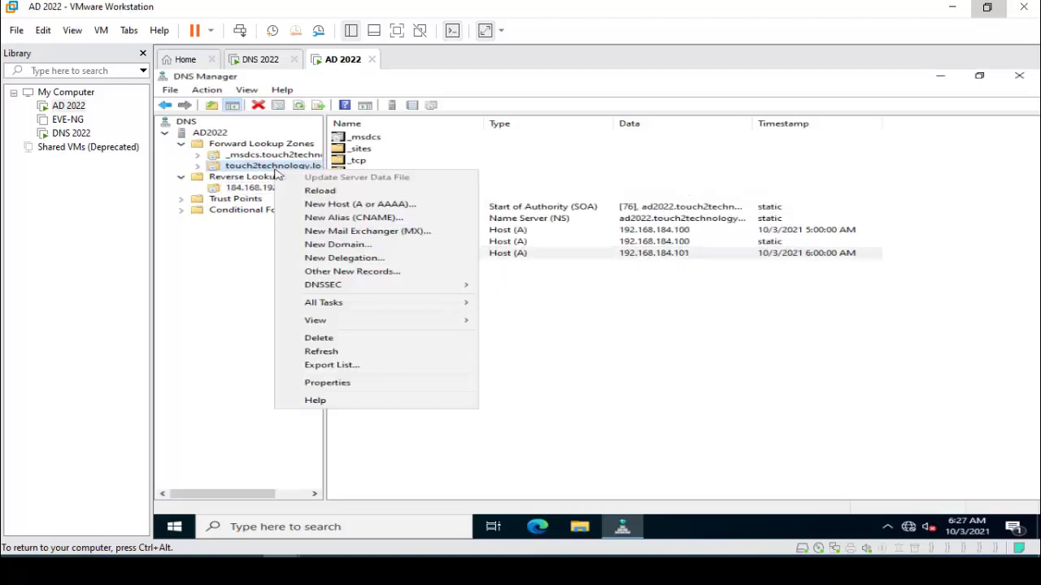
click(366, 390)
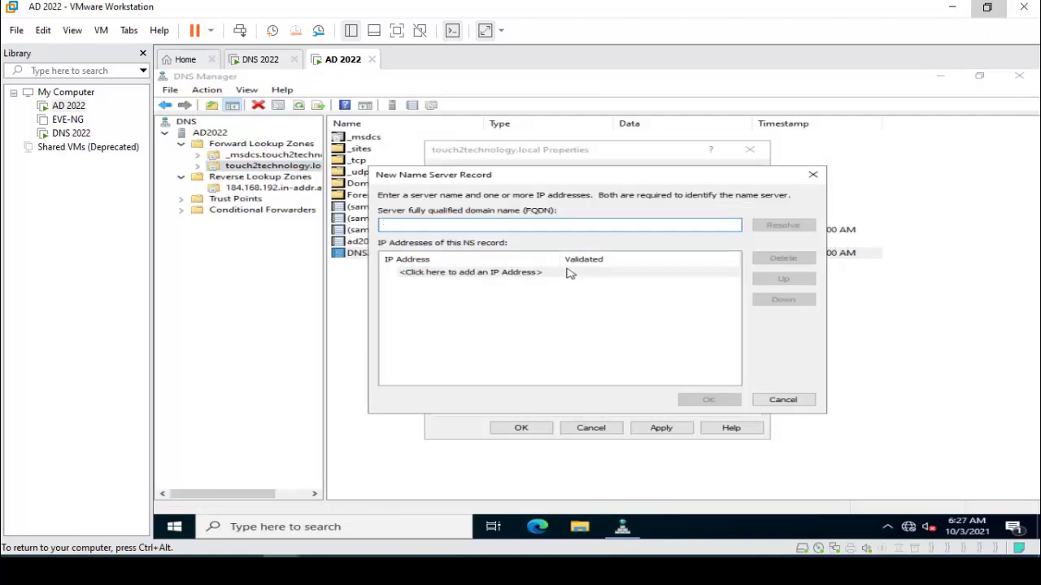
key(ctrl+v)
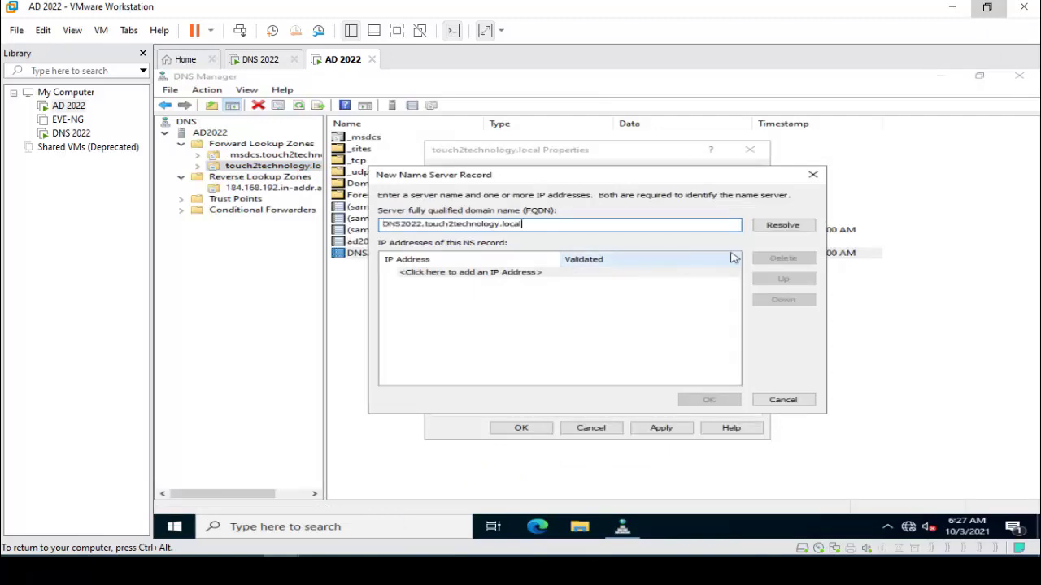
click(783, 228)
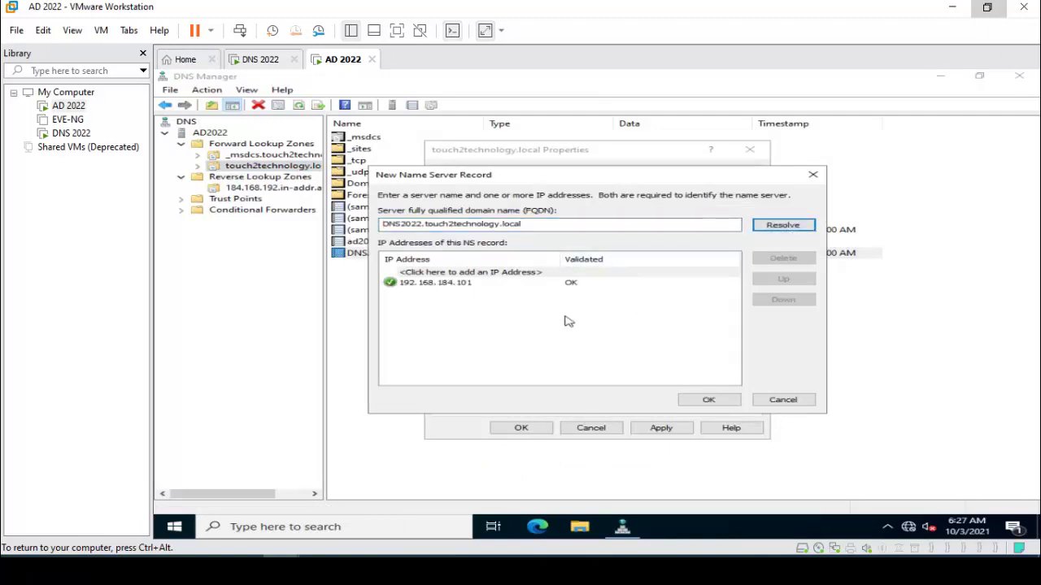
click(718, 399)
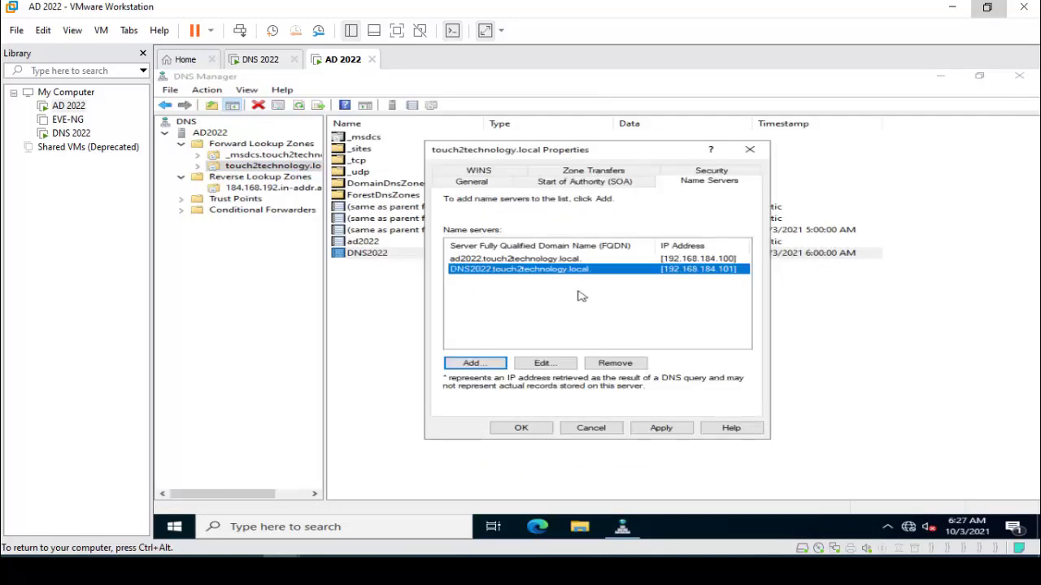
click(662, 429)
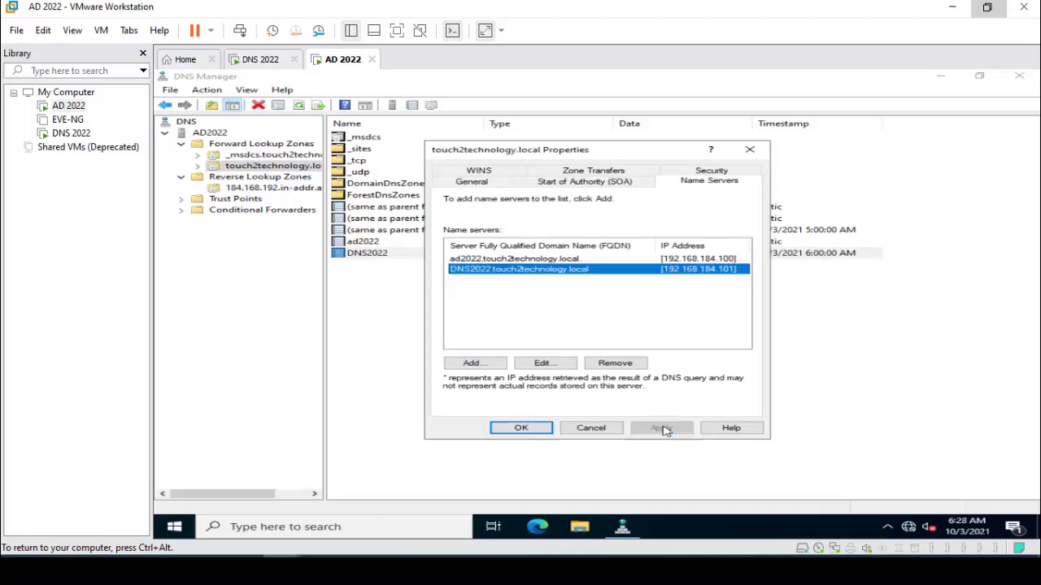
click(513, 431)
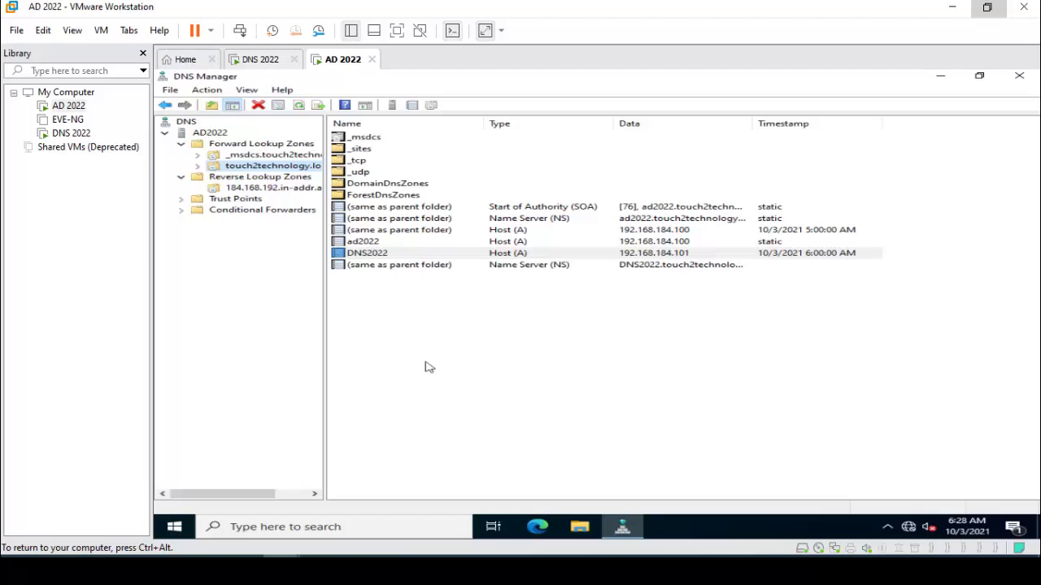
Check the forward zone's name server records, then add DNS2022.touch2technology.local to the 184.168.192.in-addr.arpa reverse zone's name servers, resolving its IP address and applying the change
click(543, 221)
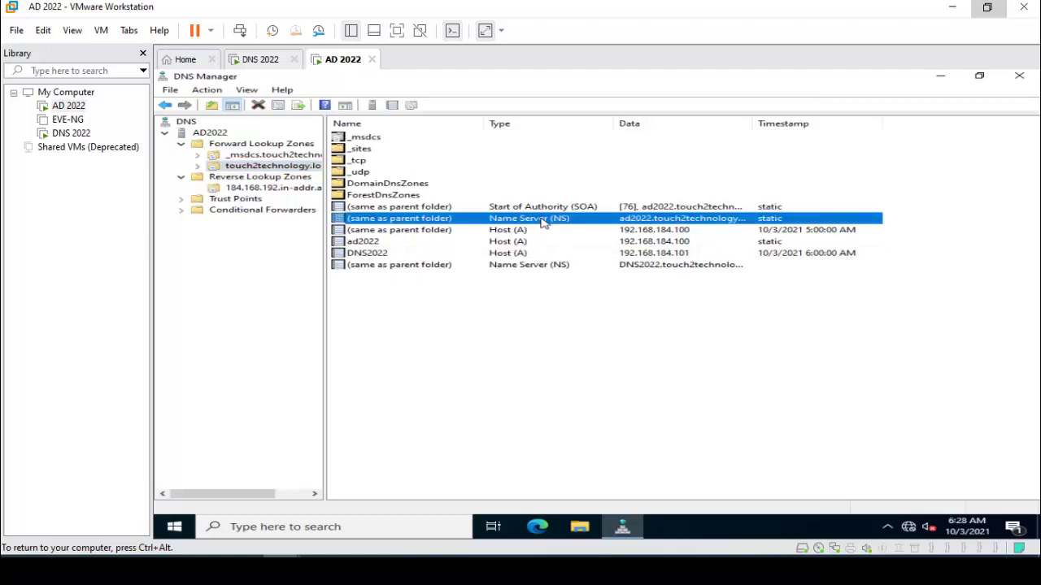
click(569, 265)
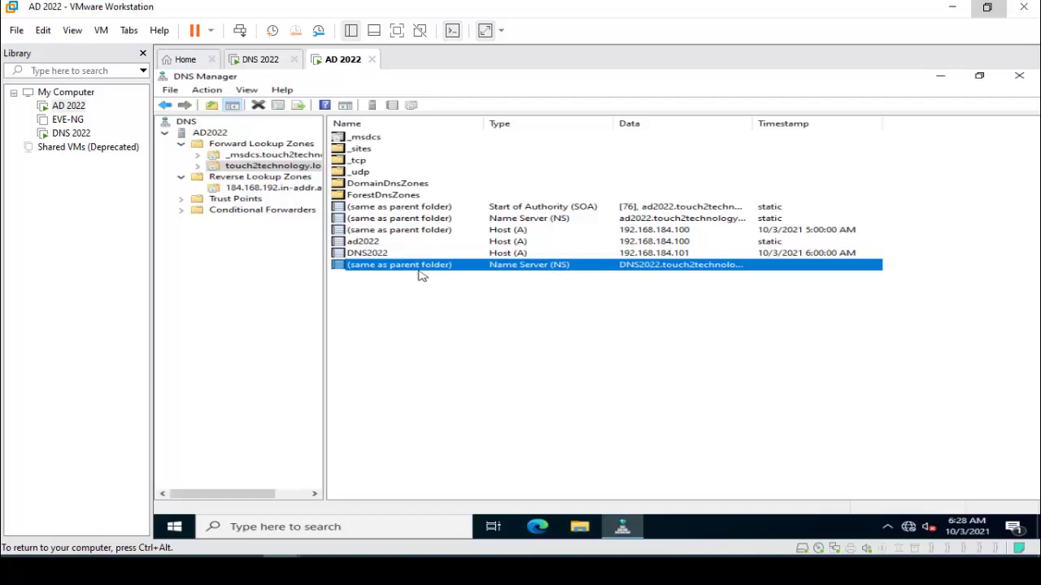
click(277, 189)
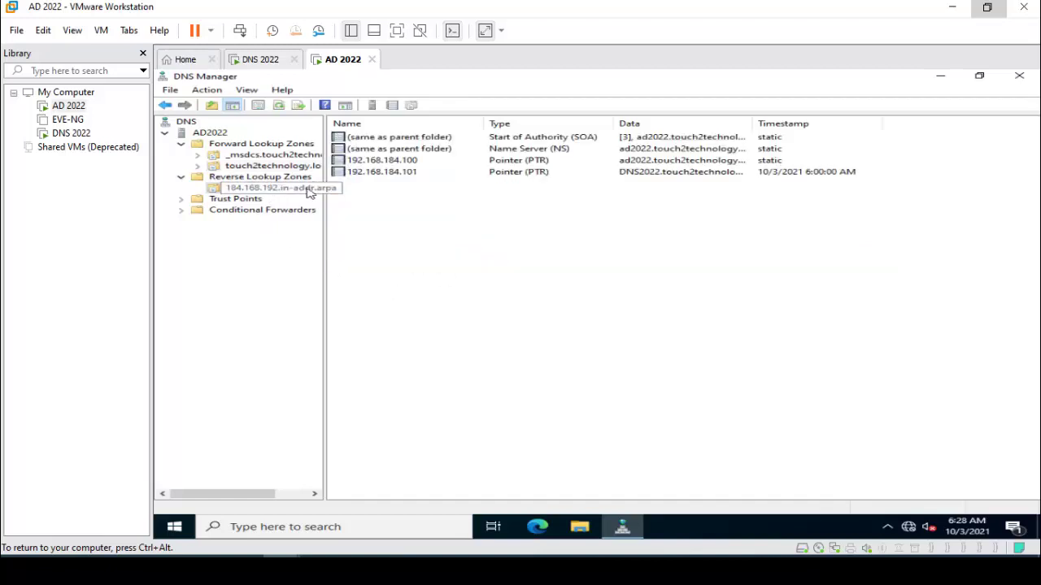
right_click(301, 192)
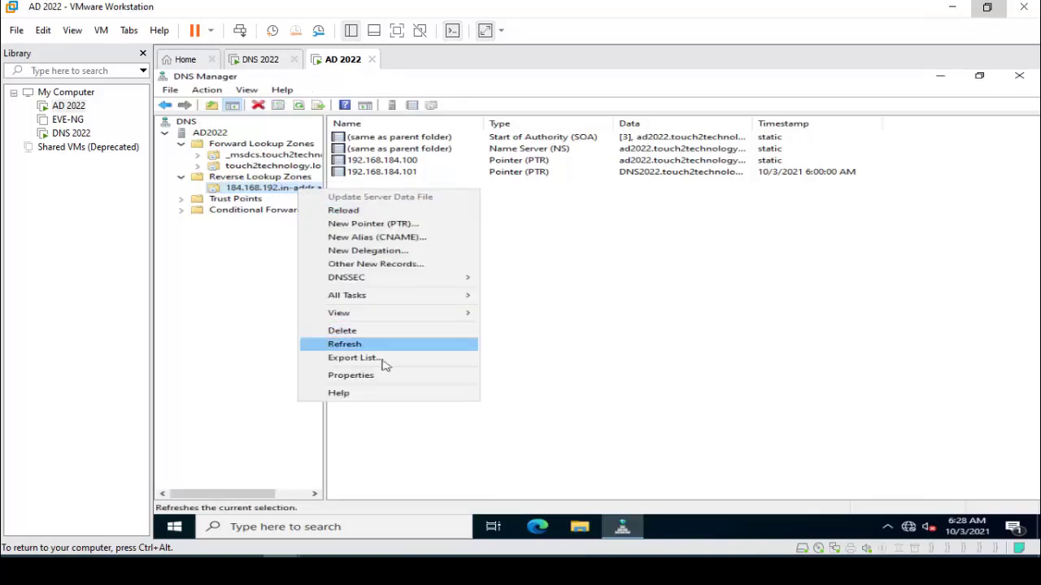
click(368, 380)
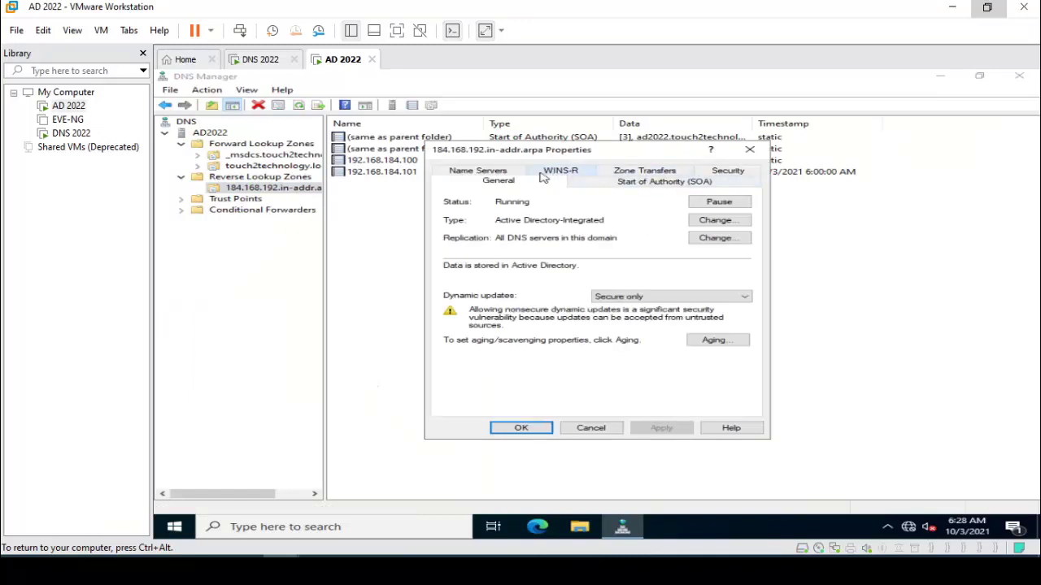
click(493, 172)
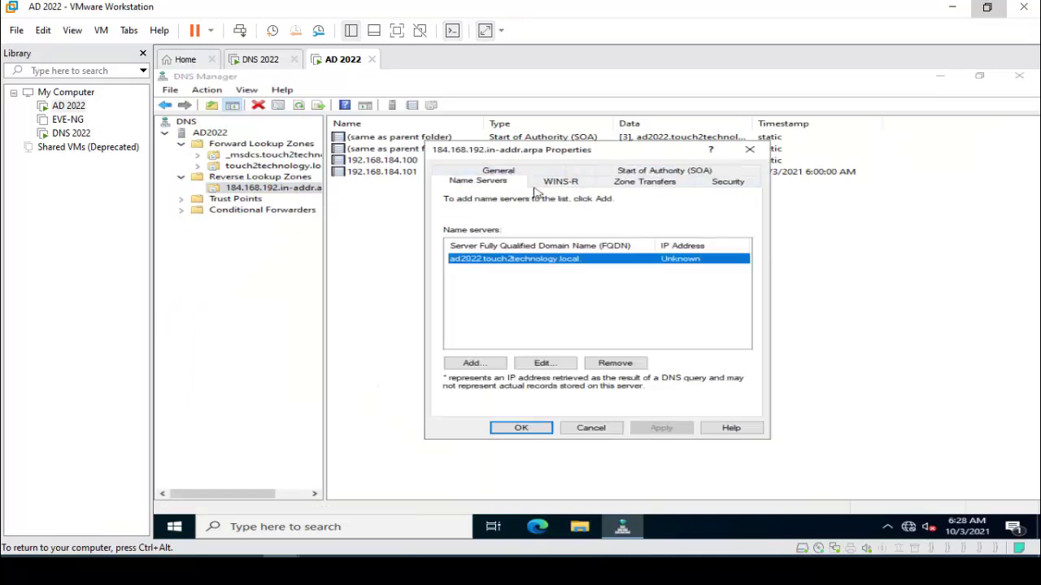
click(485, 366)
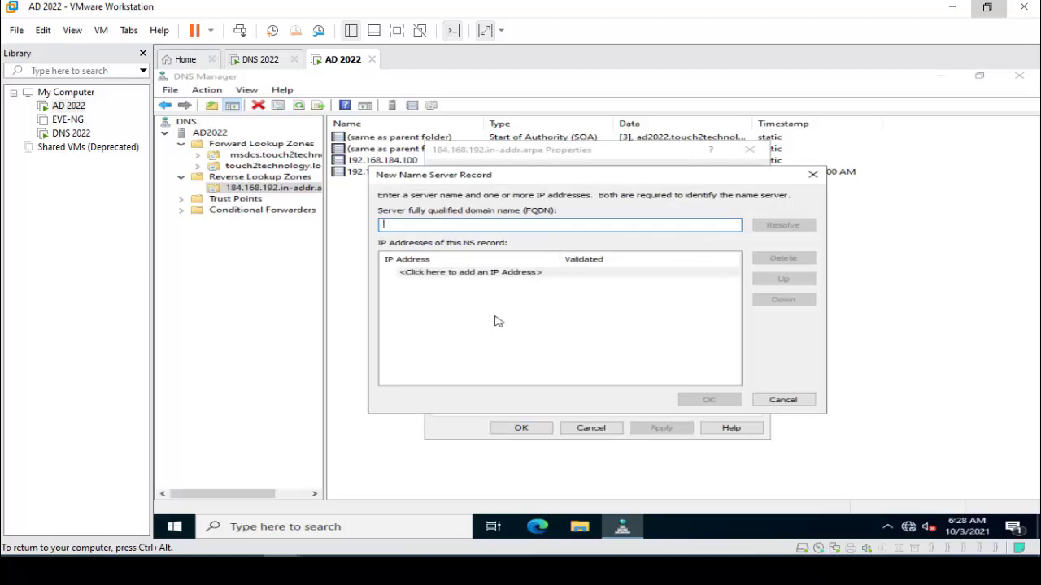
text(DNS2022.touch2technology.local)
click(772, 231)
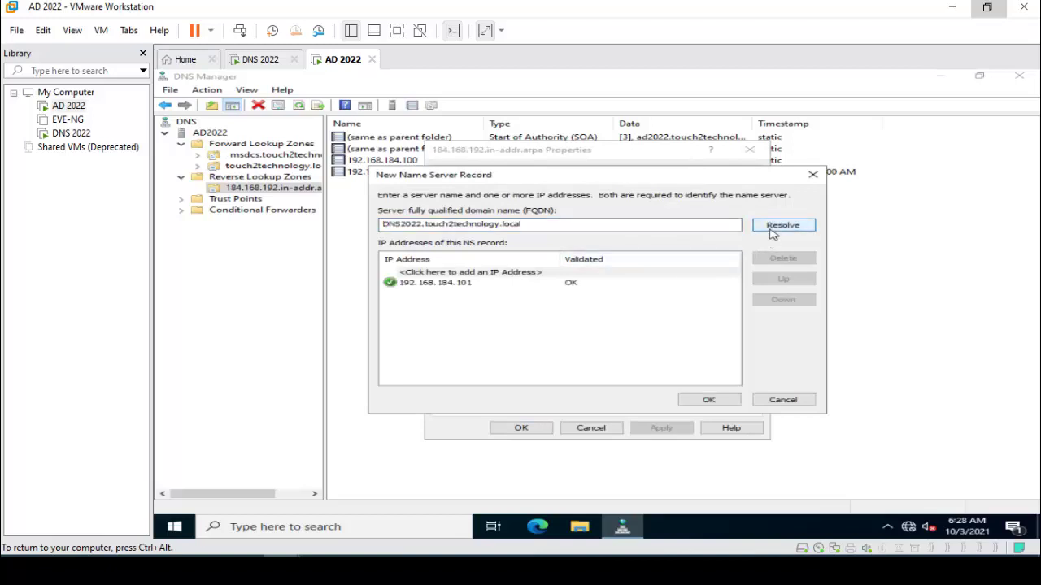
click(705, 398)
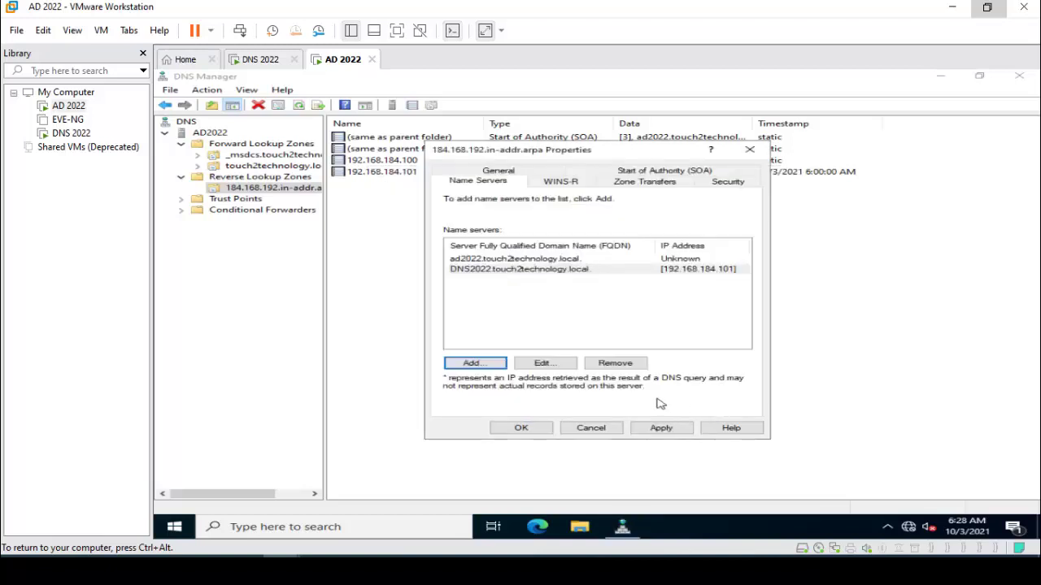
click(675, 428)
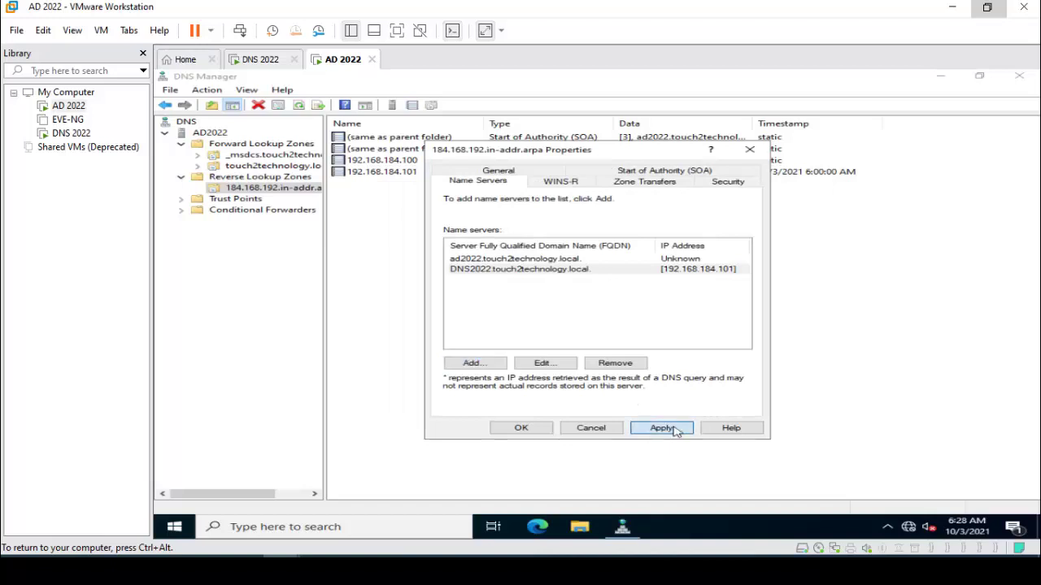
click(546, 429)
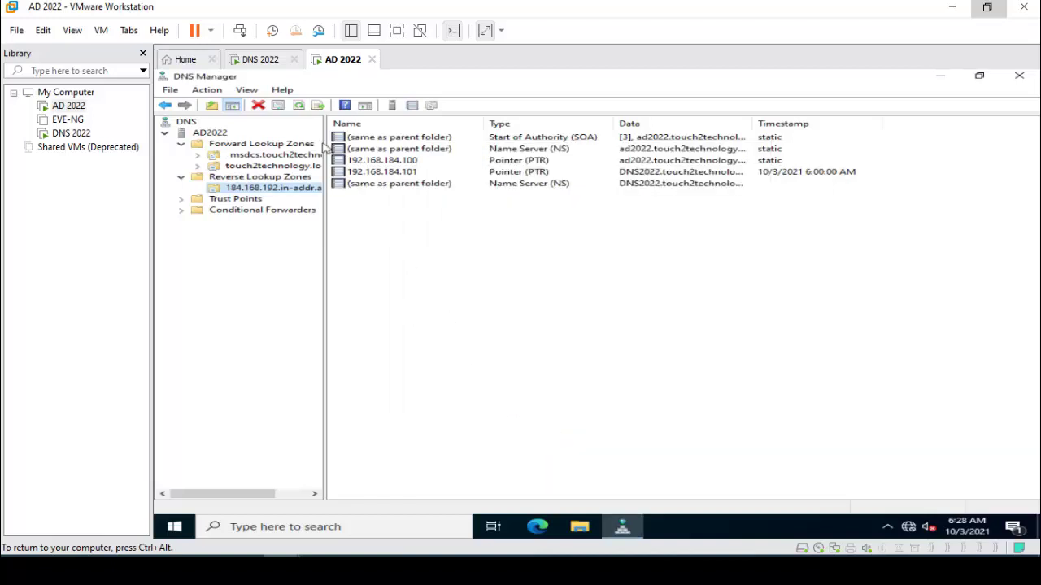